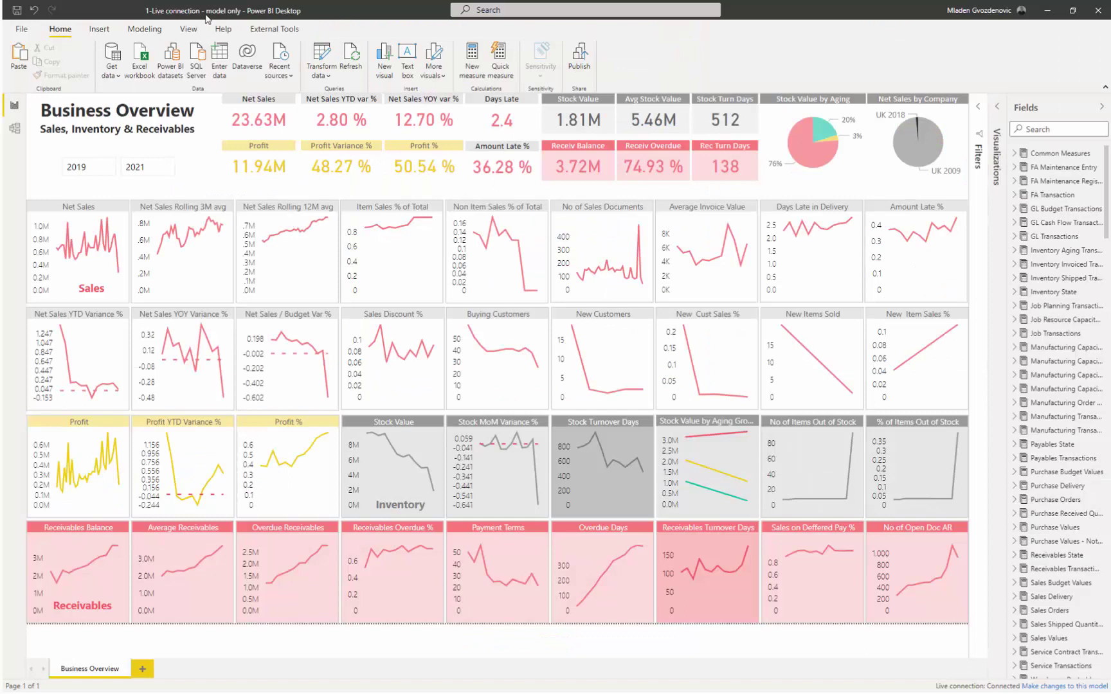
pyautogui.click(329, 78)
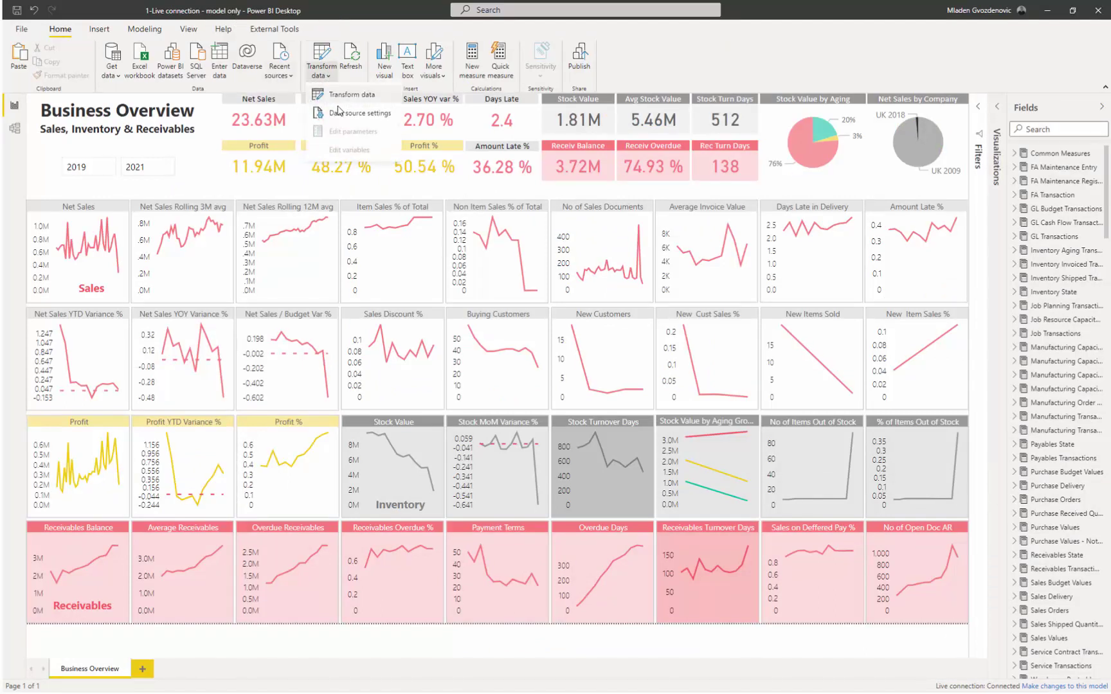
pyautogui.click(356, 109)
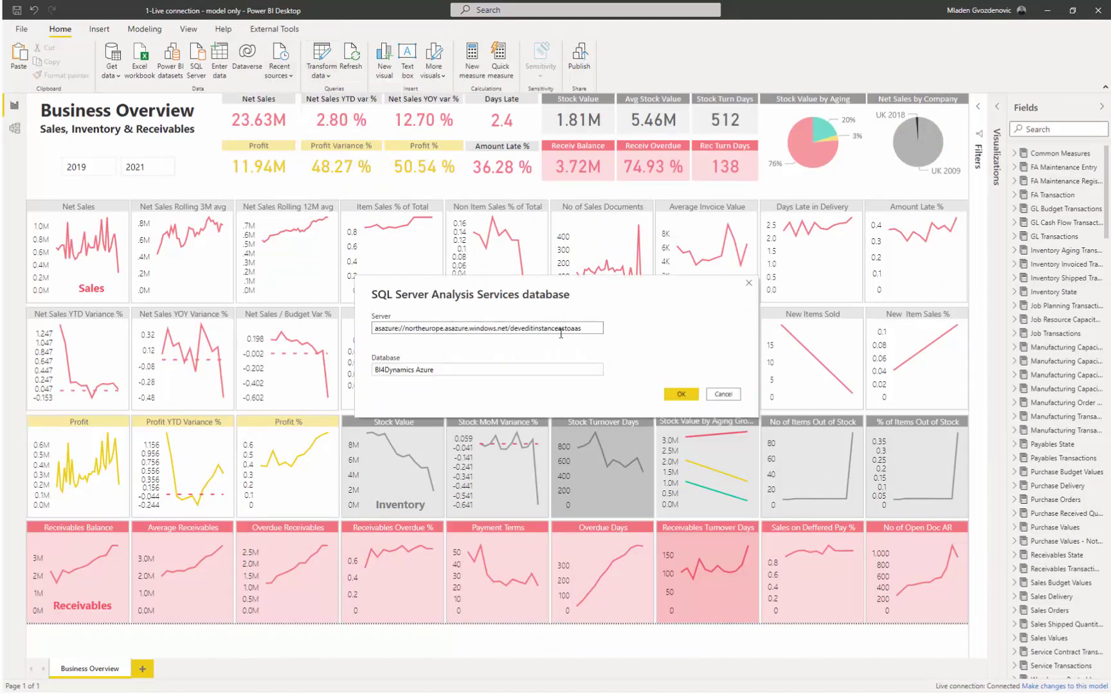
pyautogui.moveTo(584, 331); pyautogui.dragTo(372, 329)
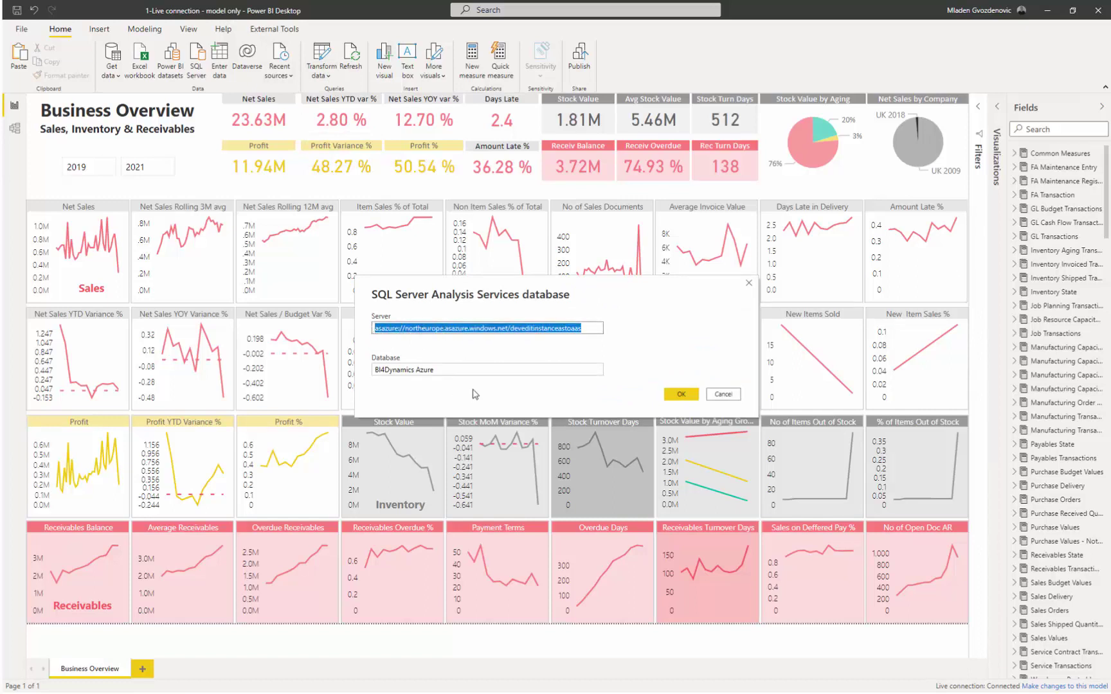
pyautogui.moveTo(466, 374); pyautogui.dragTo(341, 376)
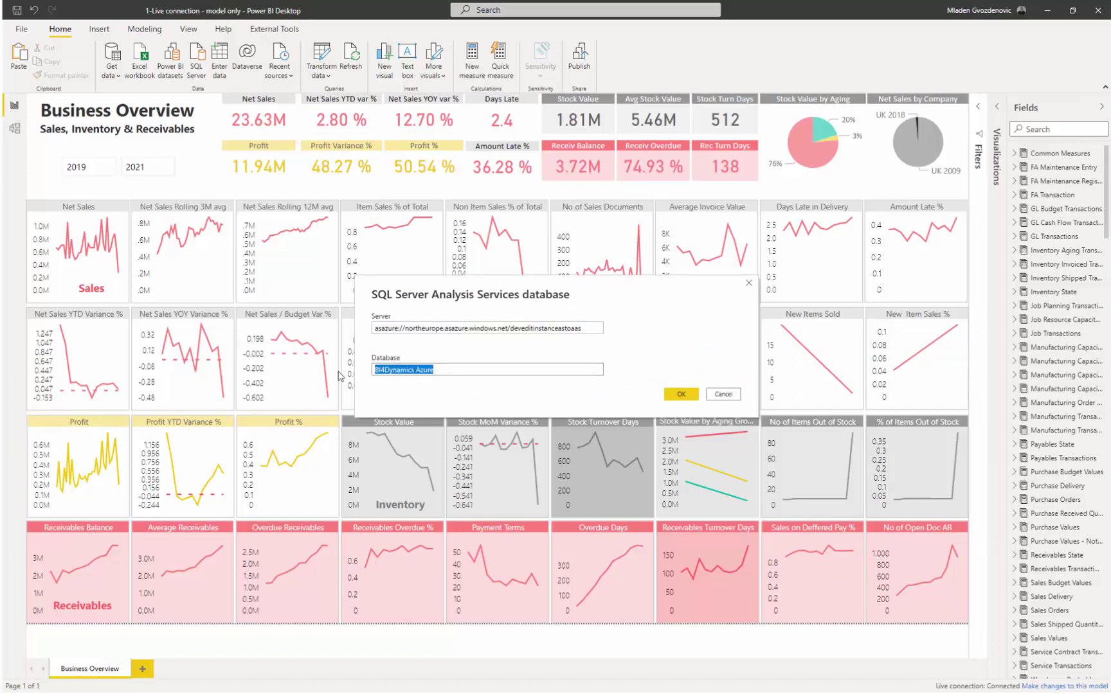
pyautogui.click(748, 283)
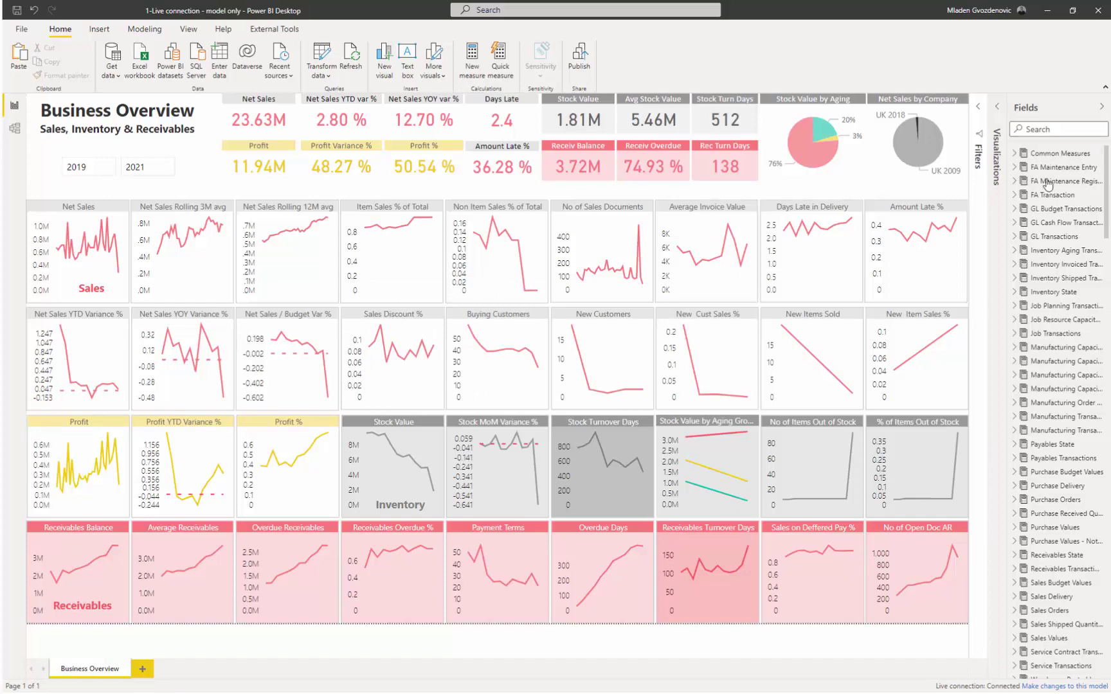
pyautogui.scroll(-10, 1061, 254)
pyautogui.scroll(-15, 1061, 254)
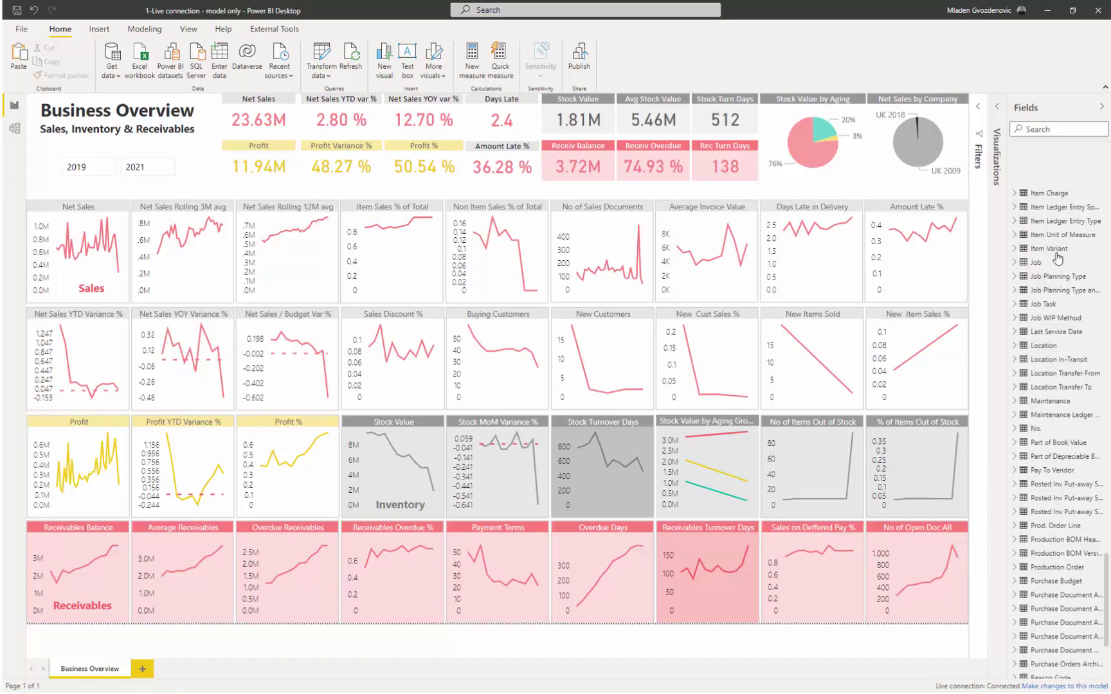
pyautogui.scroll(3, 1056, 257)
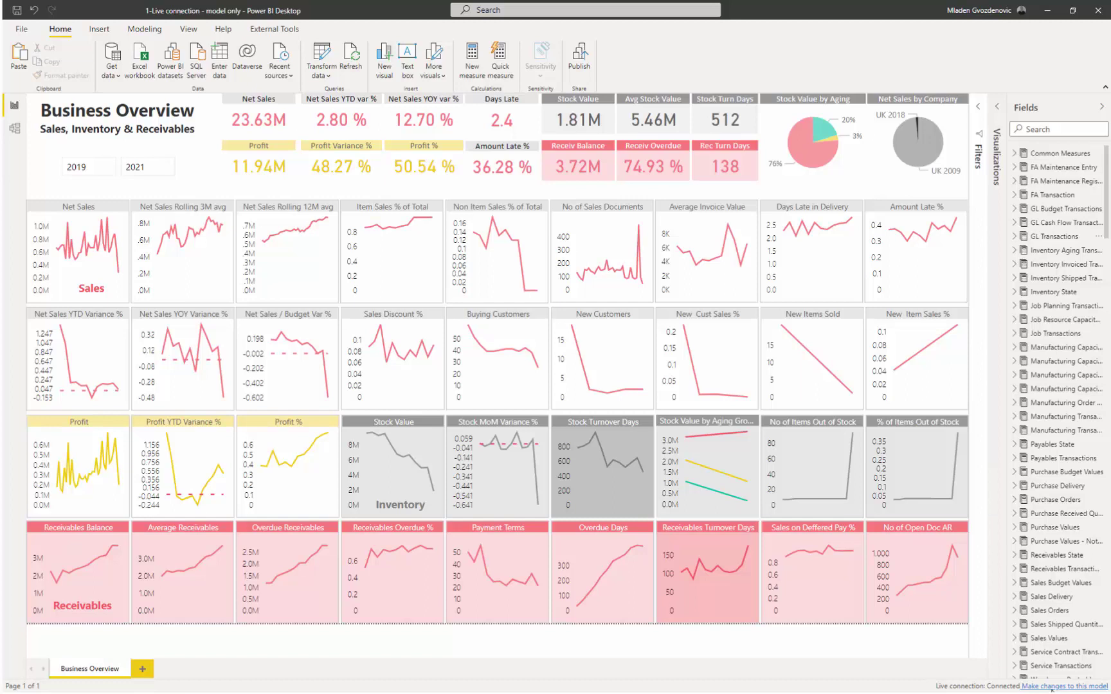
# Add a local model so the live connection becomes DirectQuery, then bring up the Get data source list
pyautogui.click(146, 29)
pyautogui.click(438, 61)
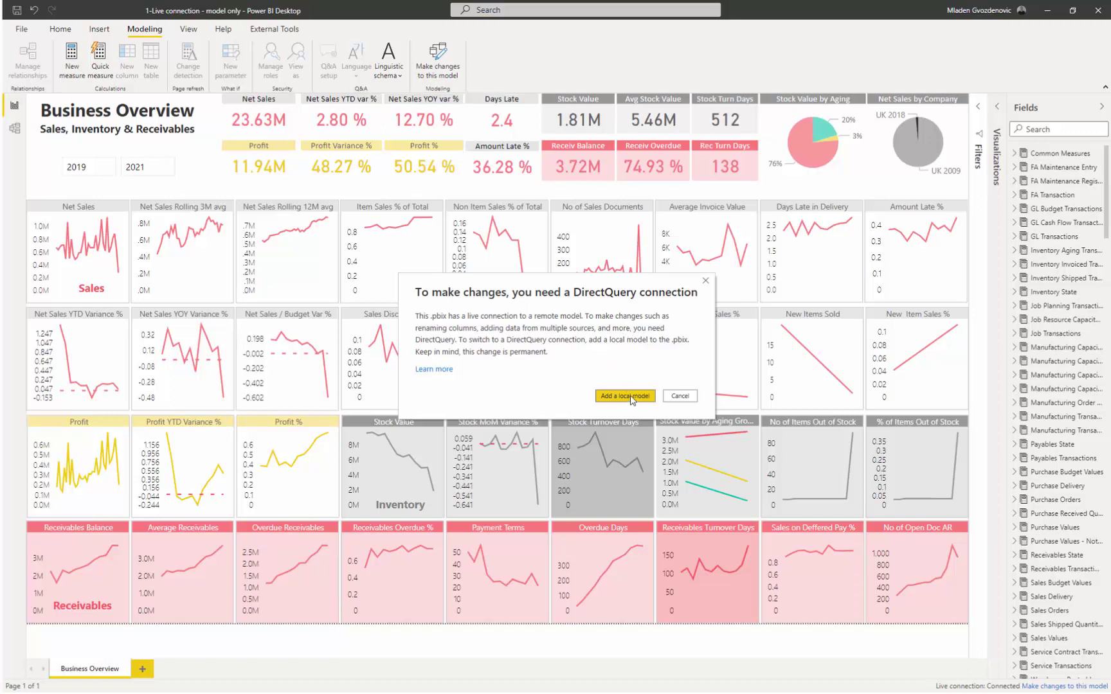
pyautogui.click(621, 397)
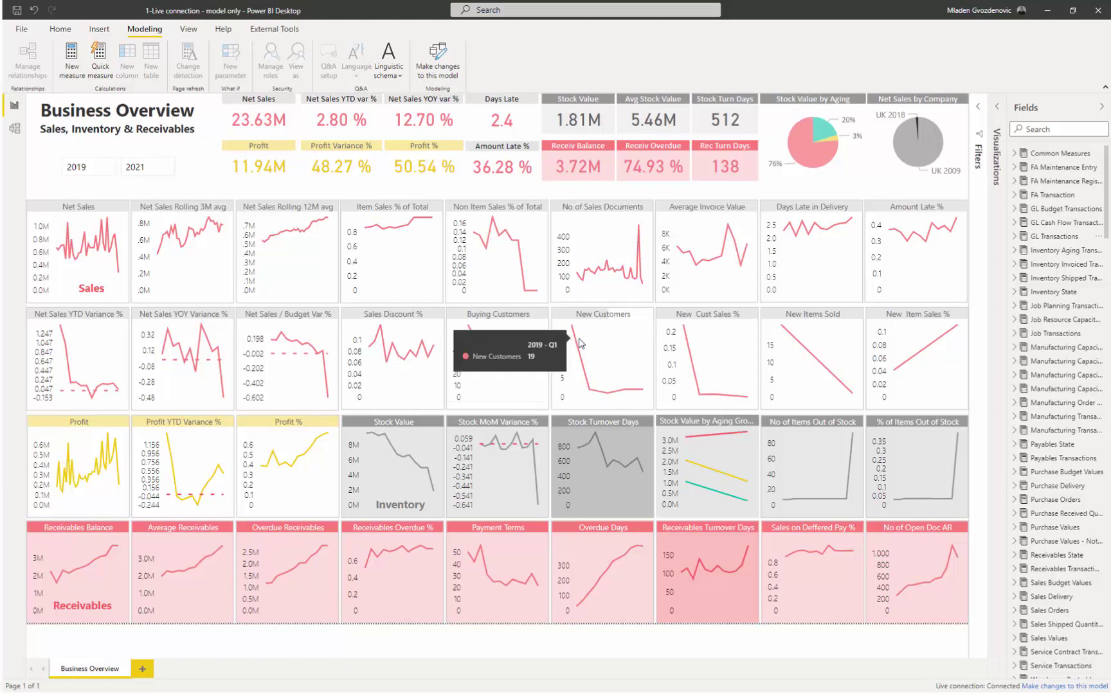
pyautogui.click(66, 31)
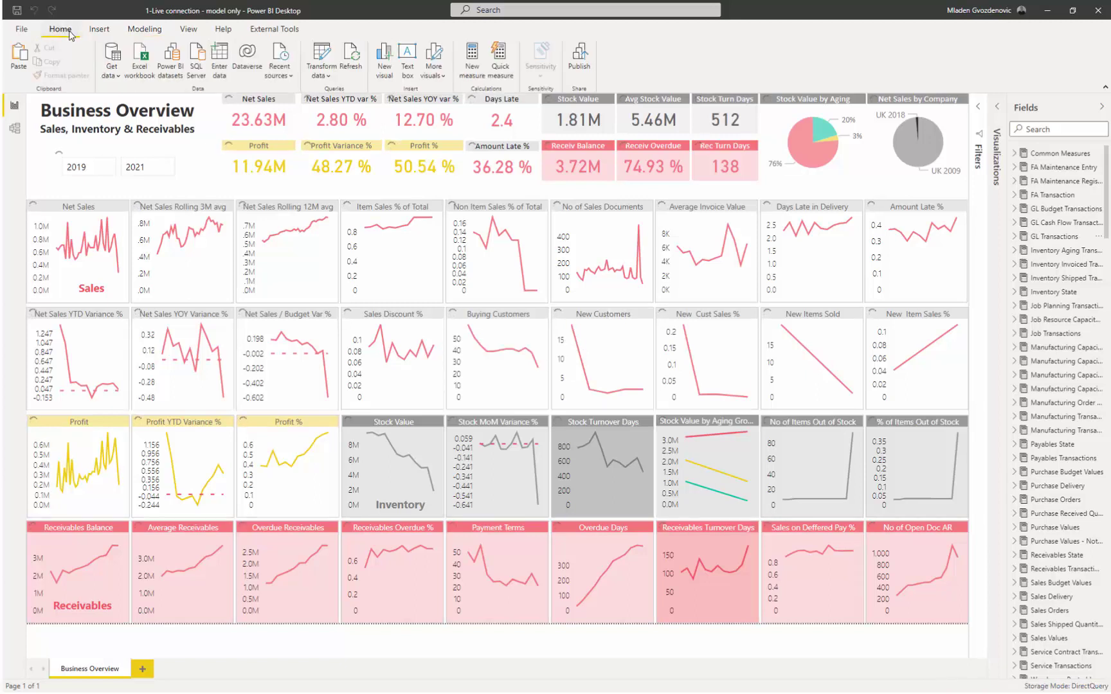
pyautogui.click(117, 80)
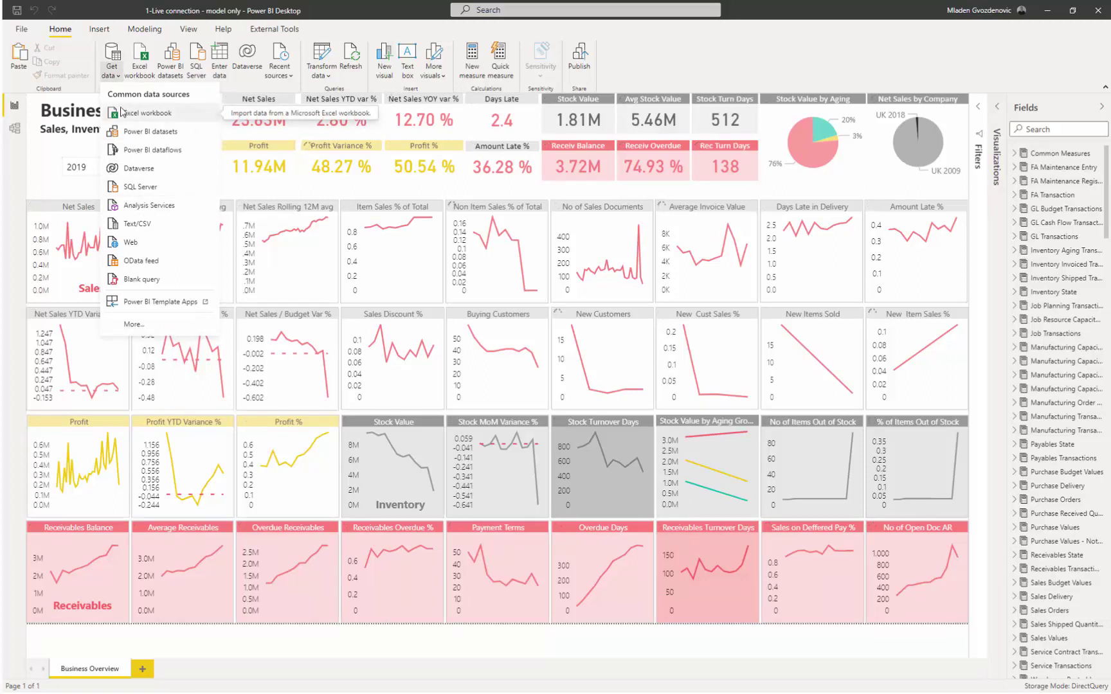
# Dismiss the source list, collapse Fields, and review the report's Data source settings
pyautogui.press('Escape')
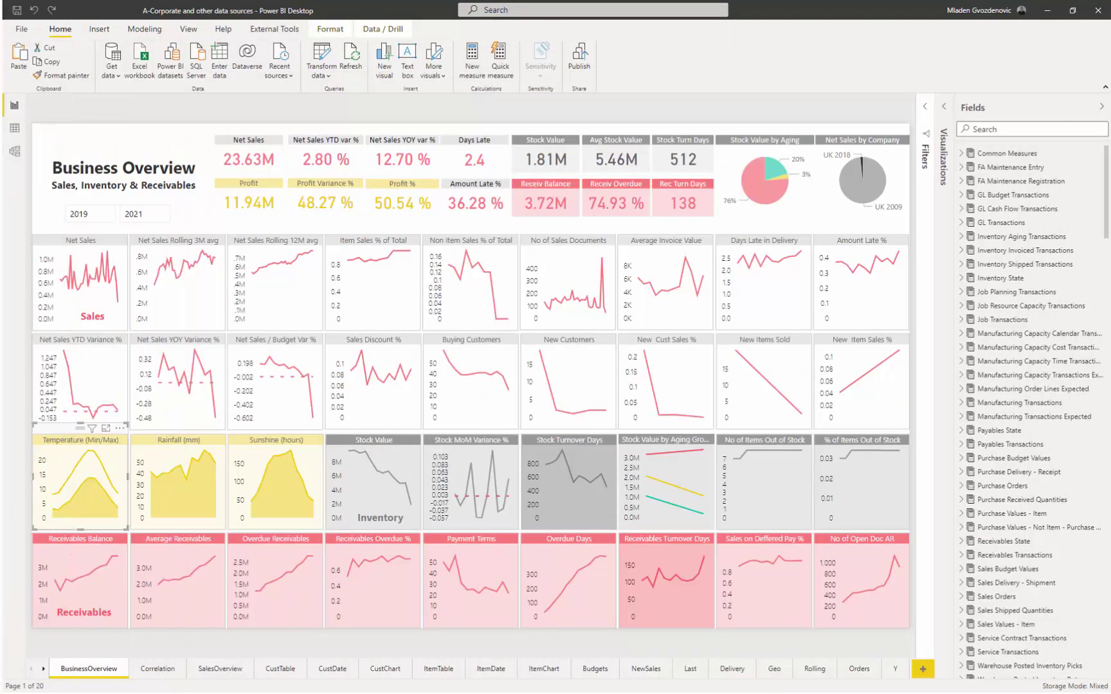
pyautogui.click(1103, 110)
pyautogui.click(327, 75)
pyautogui.click(333, 115)
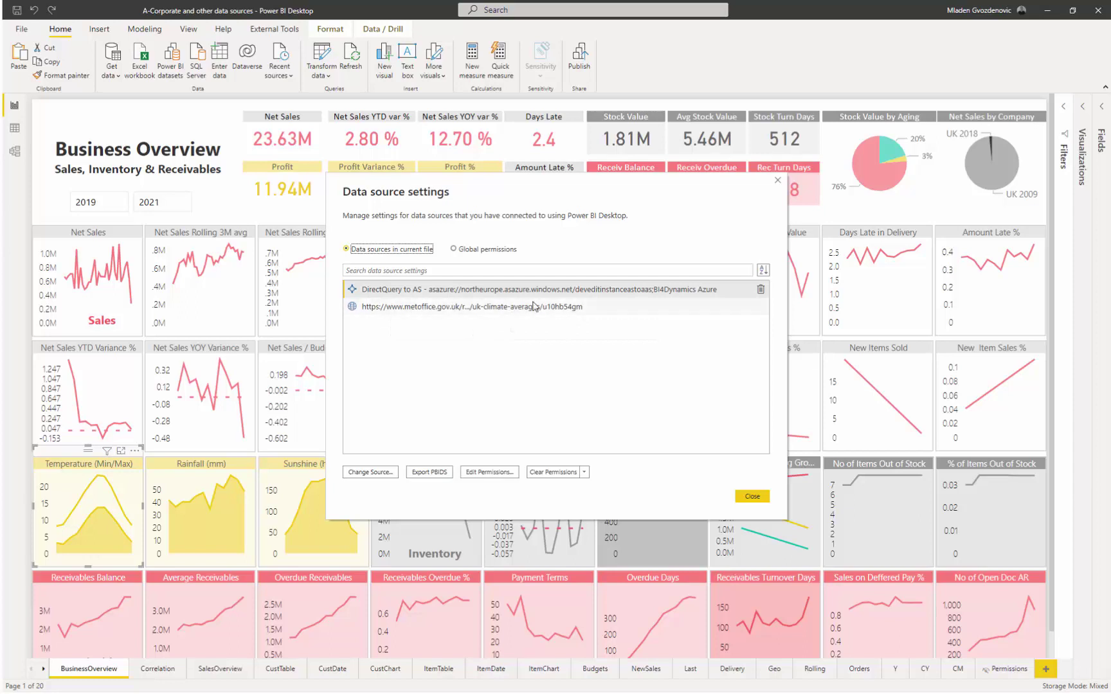
pyautogui.click(753, 497)
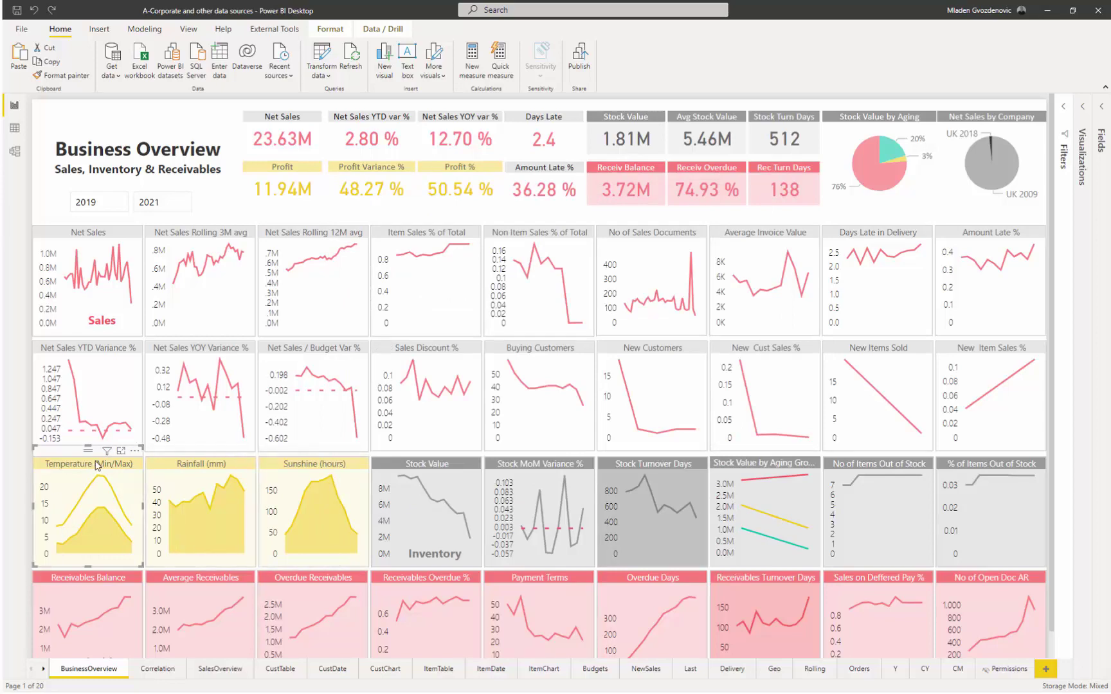
# Search the fields for 'wea' to find the Weather table, then go to the Correlation page
pyautogui.click(1104, 109)
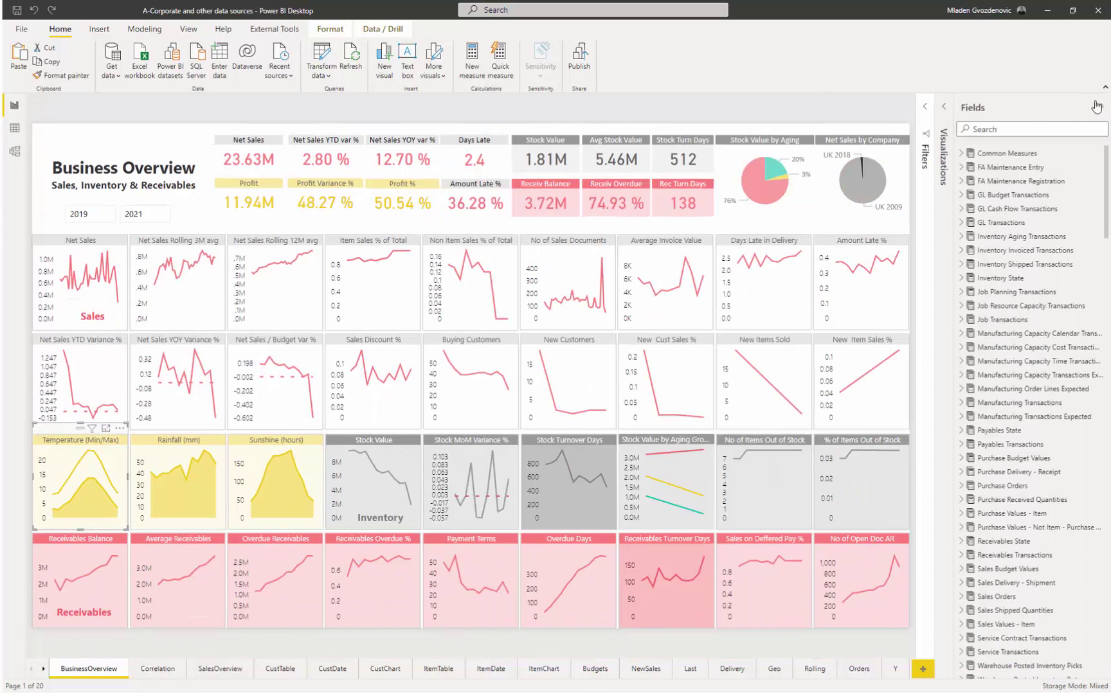
pyautogui.click(1005, 128)
pyautogui.write('wea')
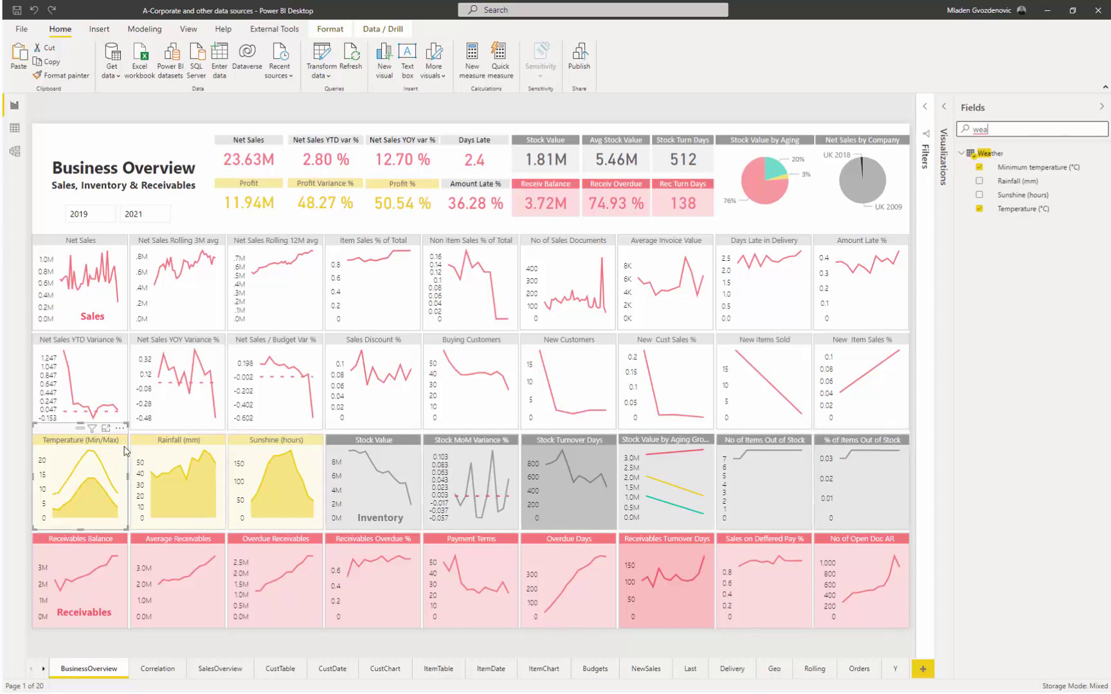
pyautogui.click(158, 670)
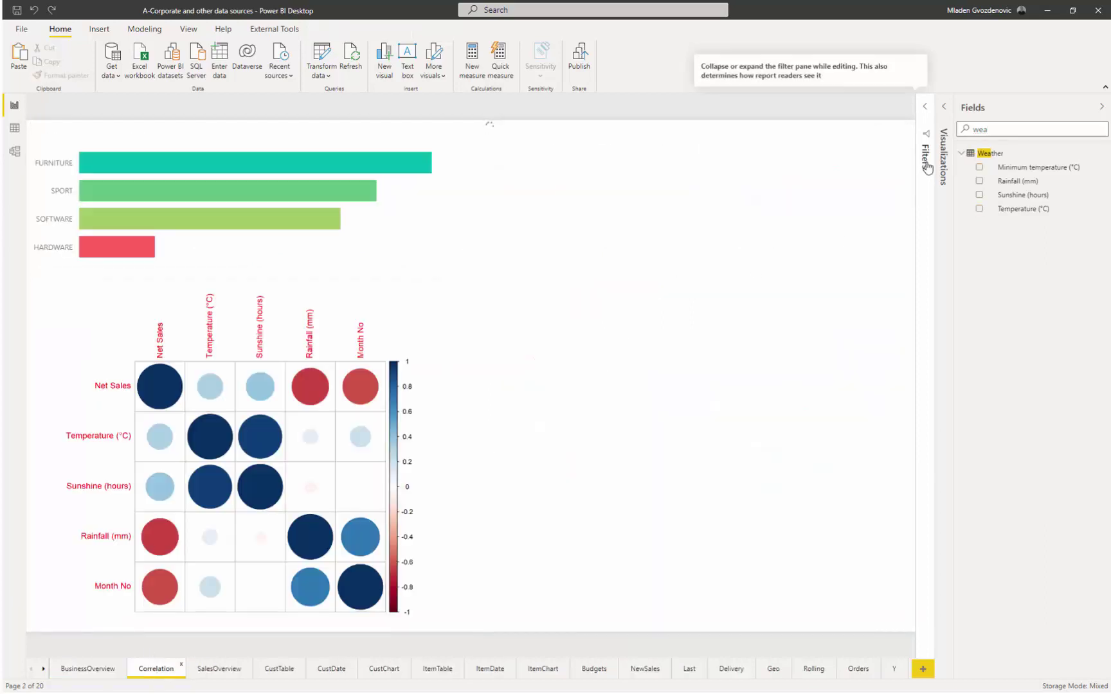
# Cross-filter the page by the FURNITURE, then SPORT, then FURNITURE category bars
pyautogui.click(1101, 107)
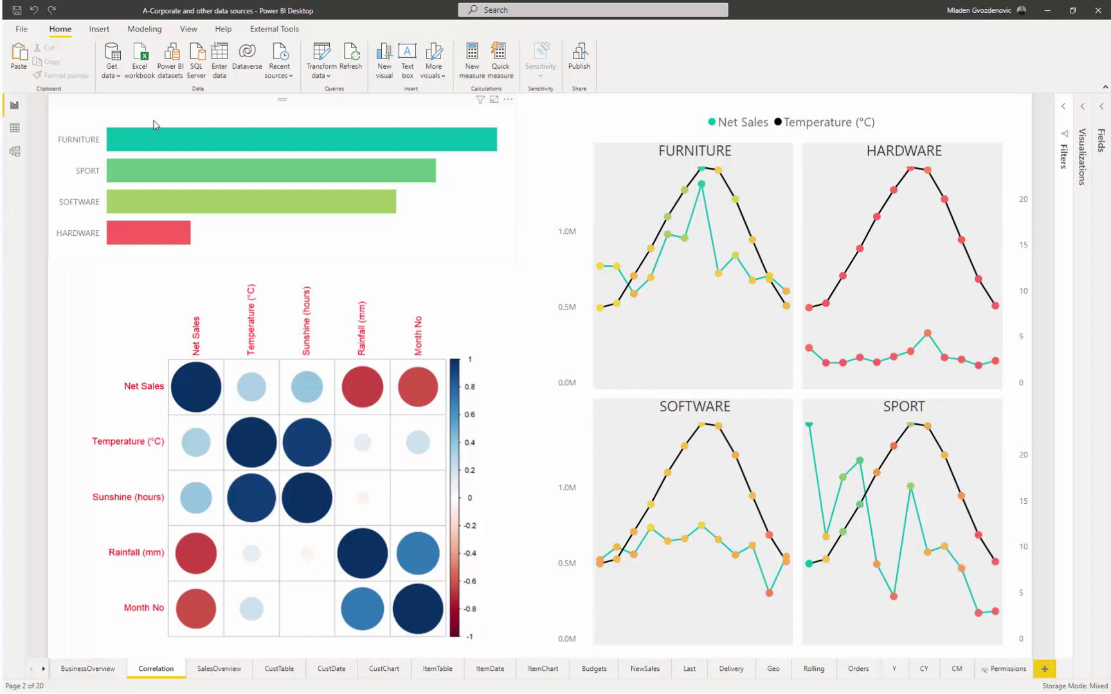
pyautogui.click(145, 139)
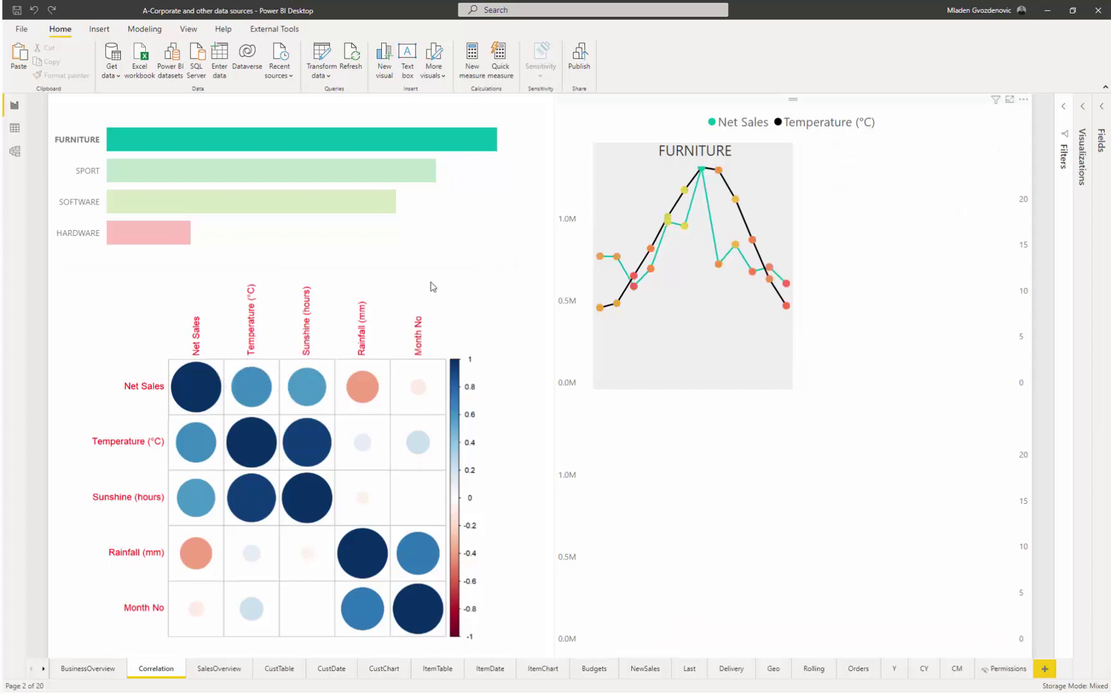
pyautogui.click(148, 168)
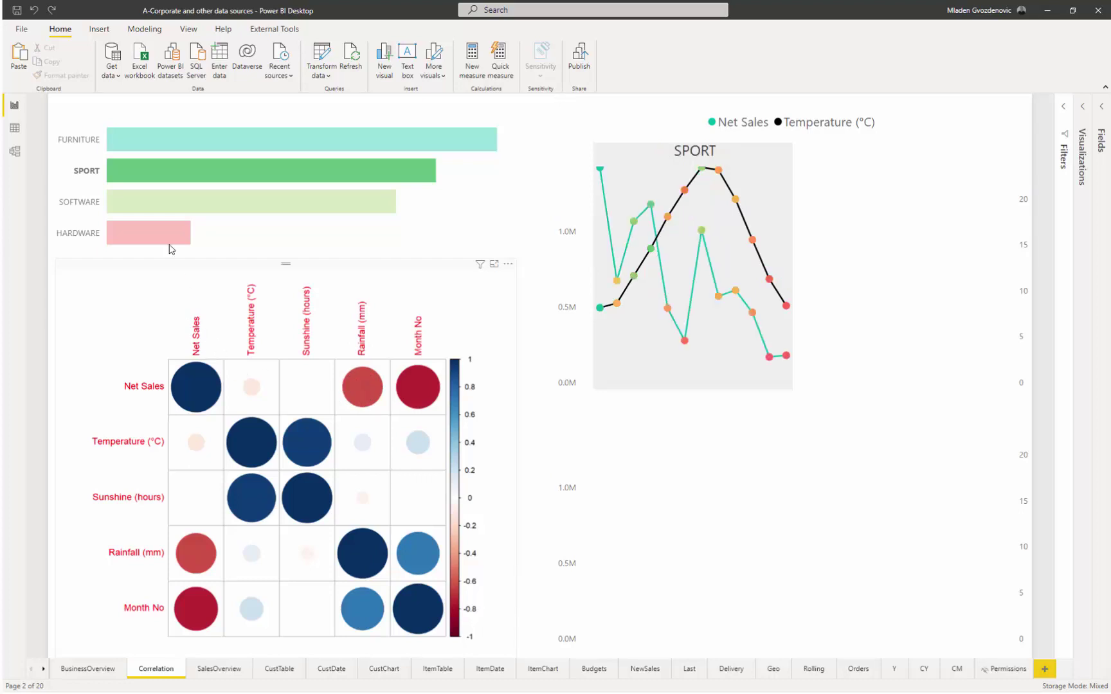
pyautogui.click(173, 139)
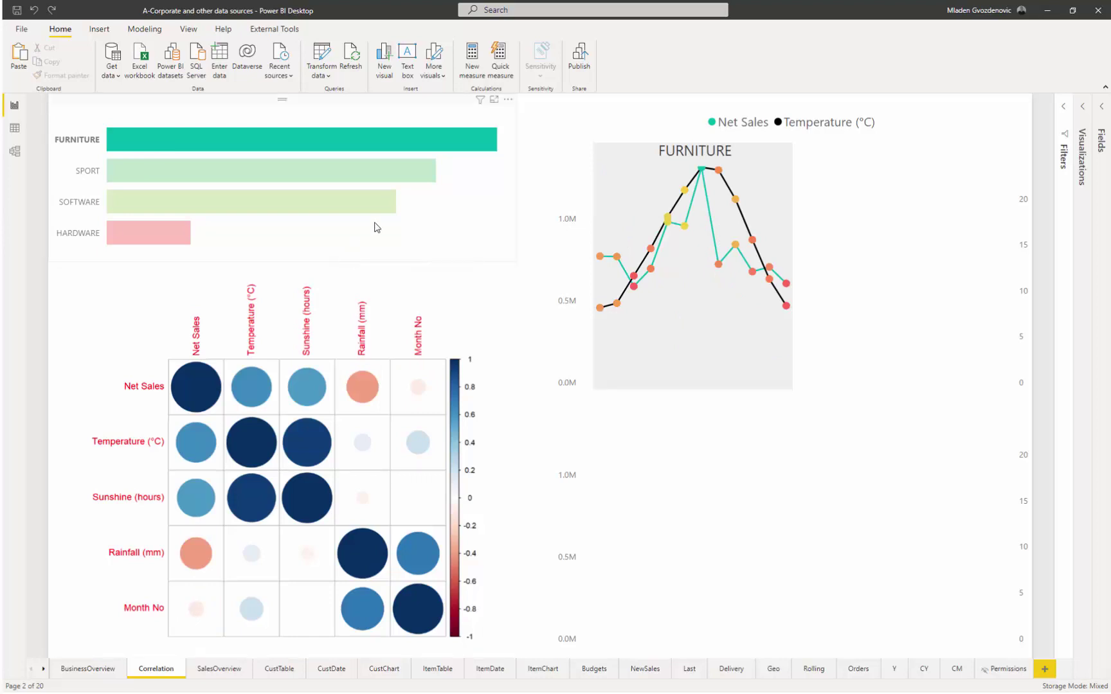
pyautogui.click(1101, 110)
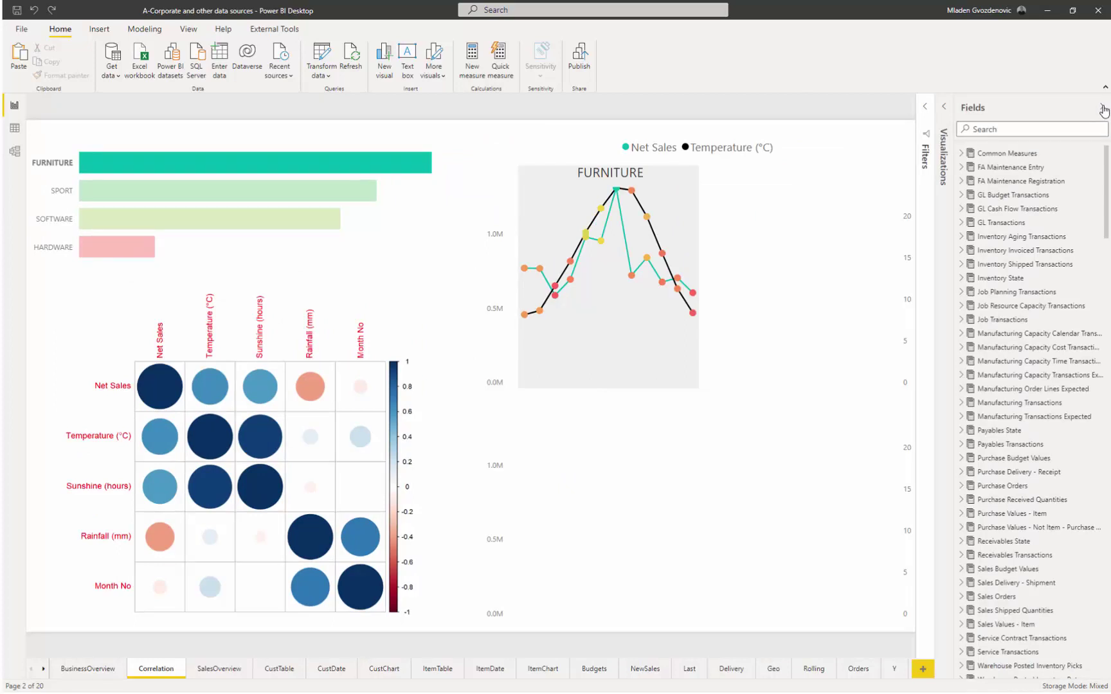
# Clear the FURNITURE filter, abandon an Analysis Services connection, and load the empty entered table
pyautogui.click(121, 157)
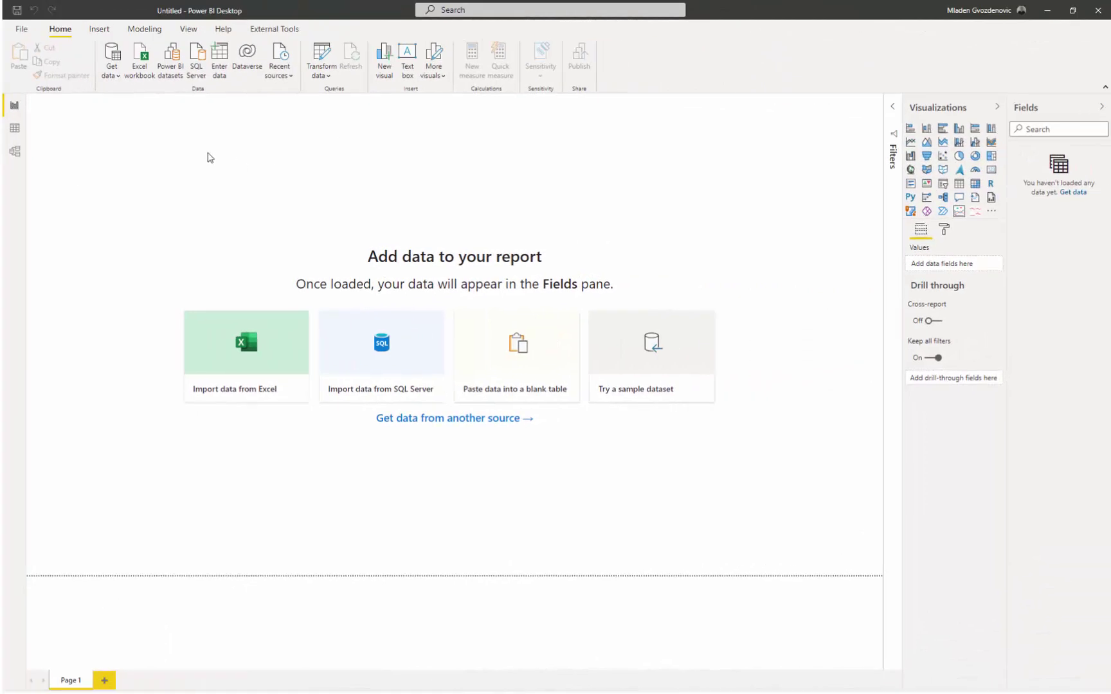
pyautogui.click(119, 80)
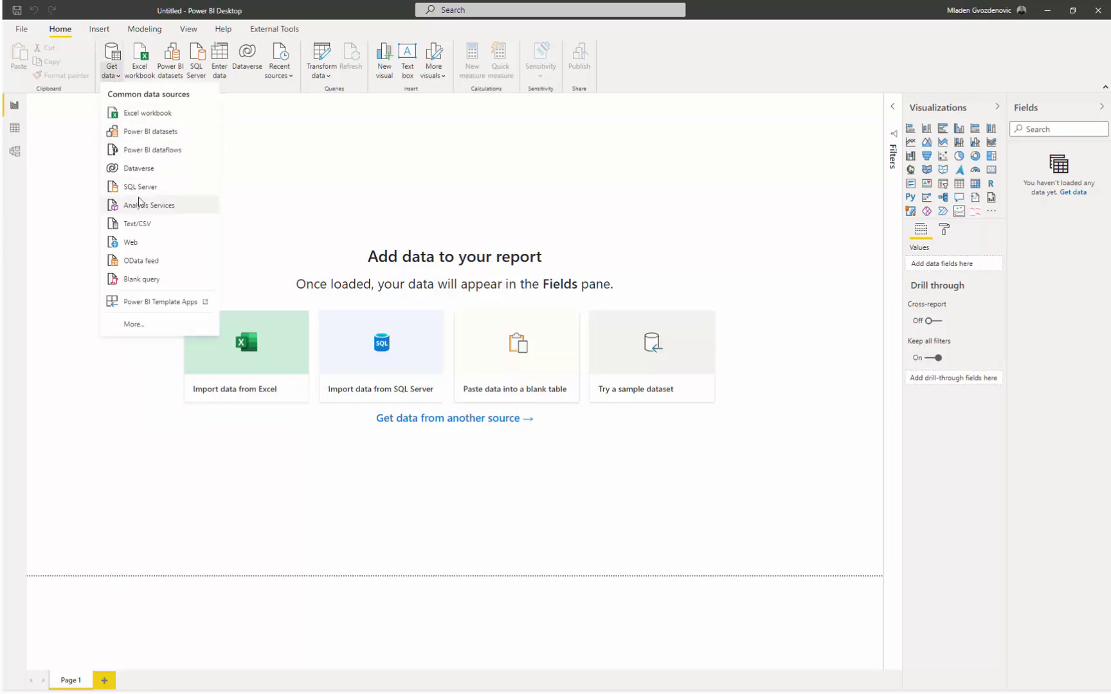
pyautogui.click(150, 206)
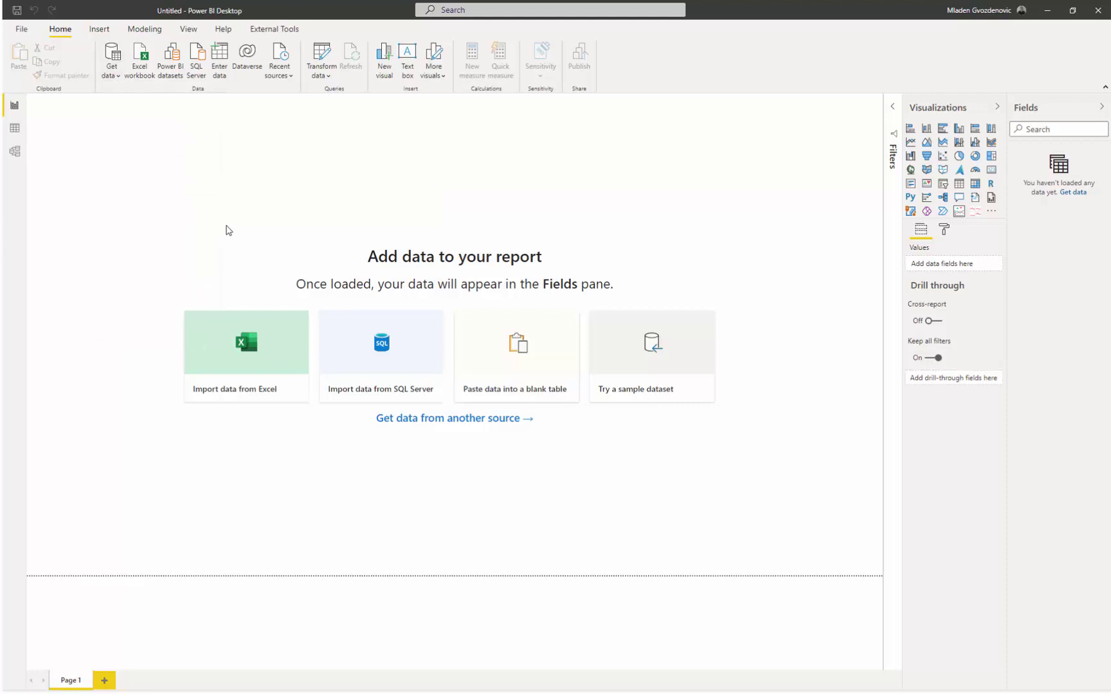
pyautogui.write('asazure://northeurope.asazure.windows.net/deveditinstanceastoaas')
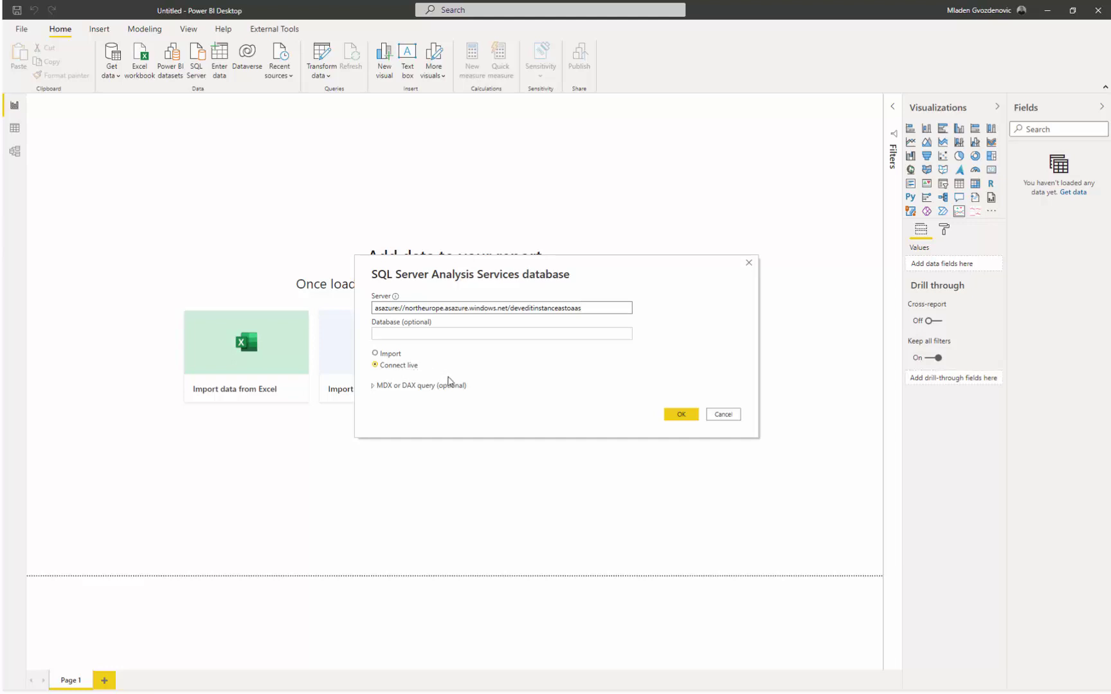
pyautogui.click(723, 415)
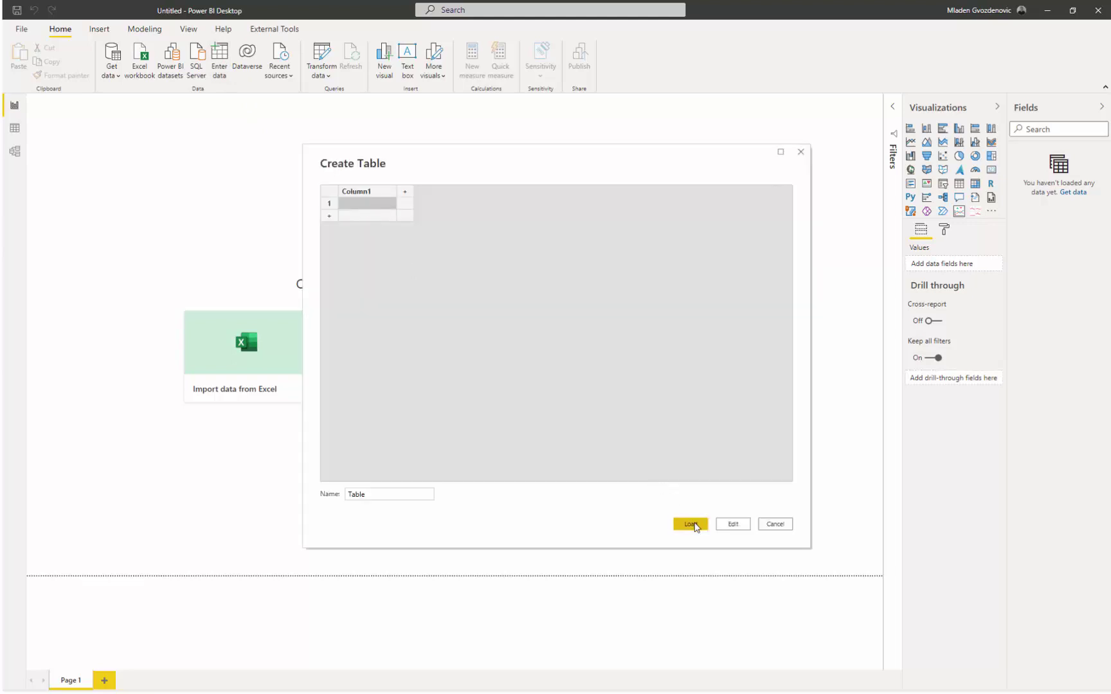
pyautogui.click(691, 522)
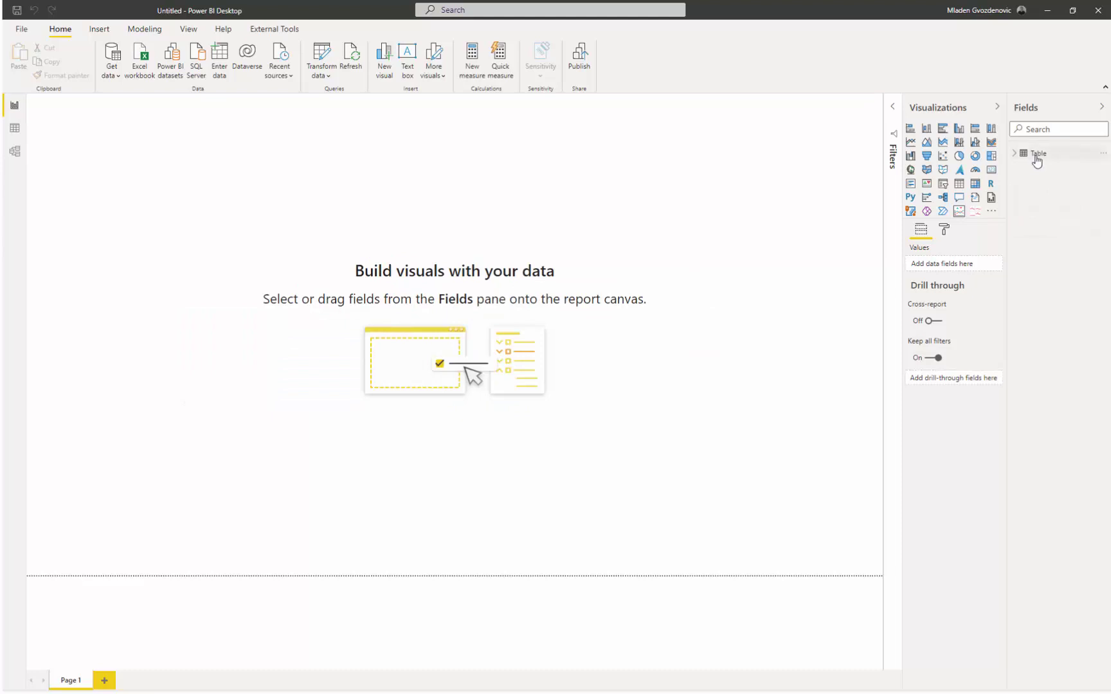
# Connect in DirectQuery mode to the BI4Dynamics Azure database on the pasted Analysis Services server
pyautogui.click(119, 85)
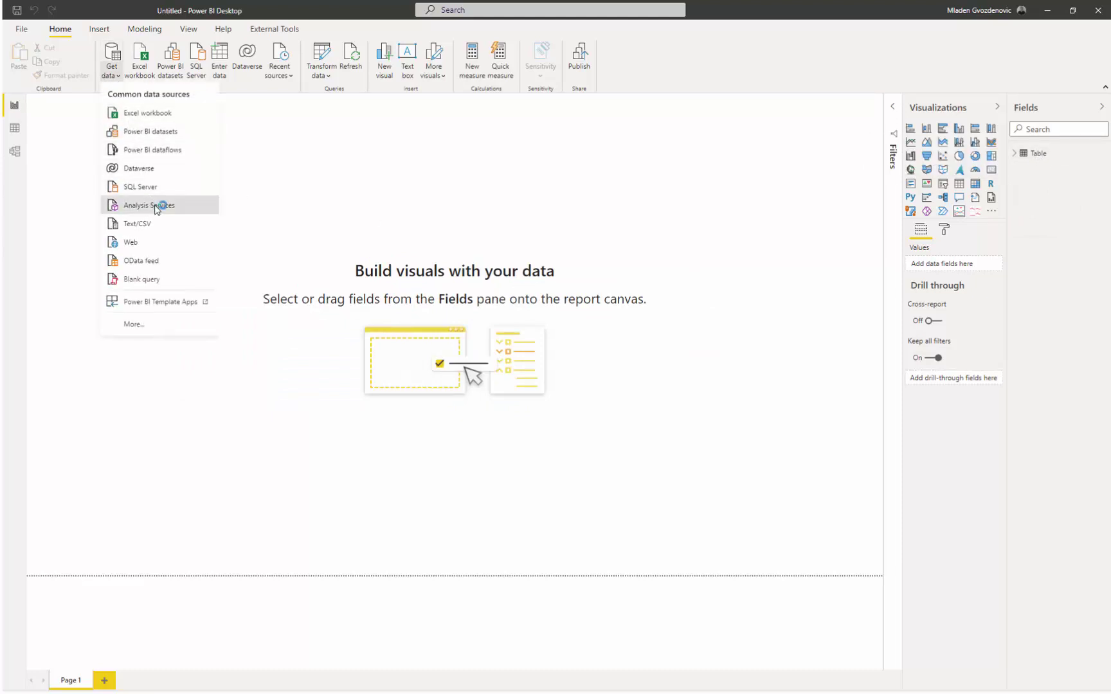
pyautogui.click(159, 204)
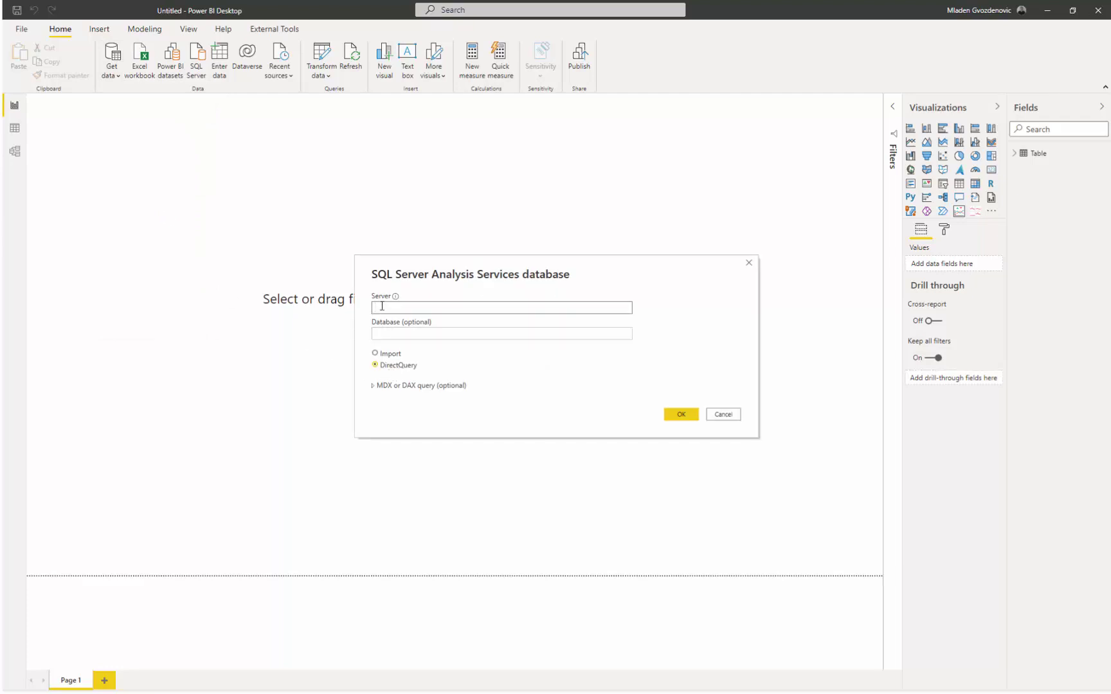
pyautogui.write('asazure://northeurope.asazure.windows.net/deveditinstanceastoaas')
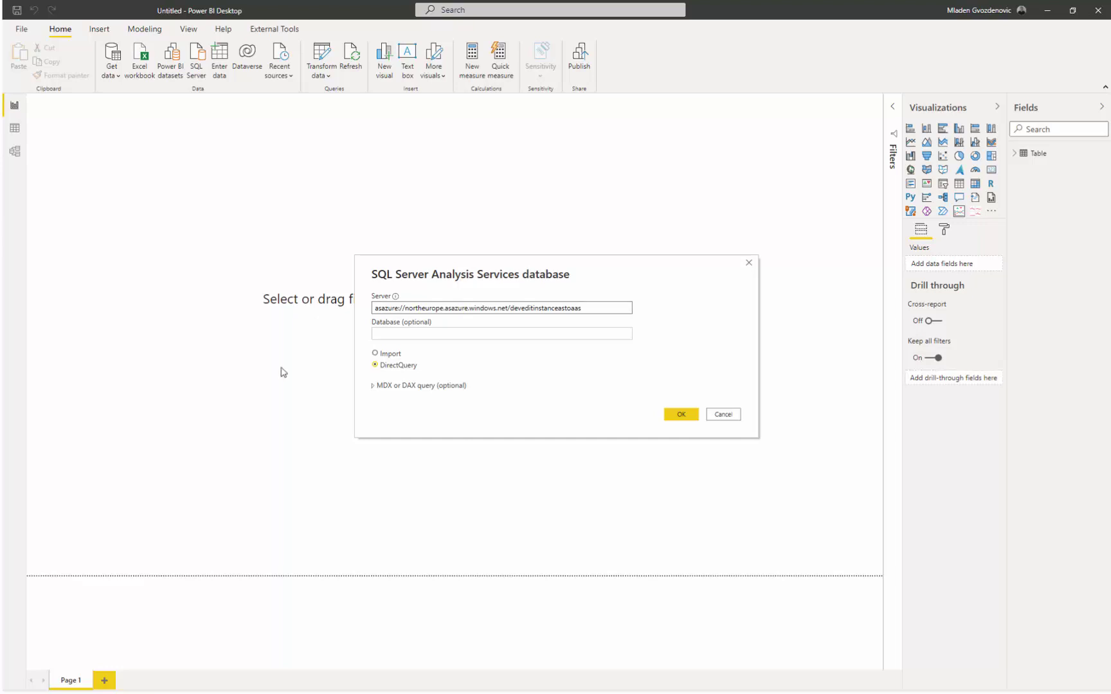
pyautogui.click(395, 331)
pyautogui.write('BI4Dynamics Azure')
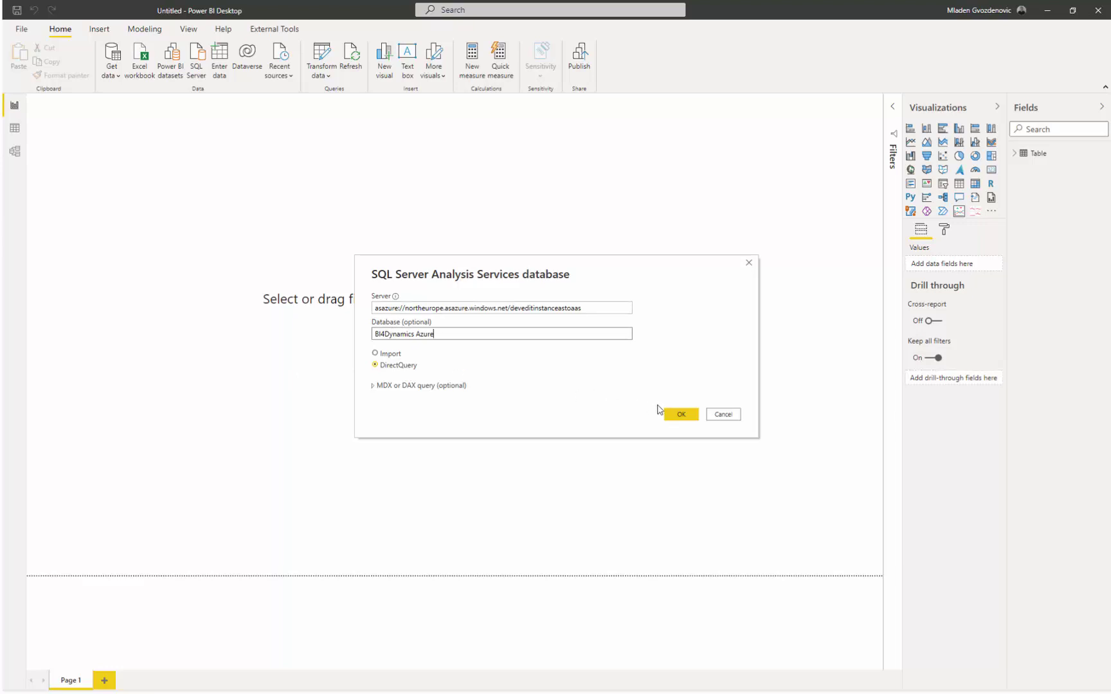
pyautogui.click(682, 416)
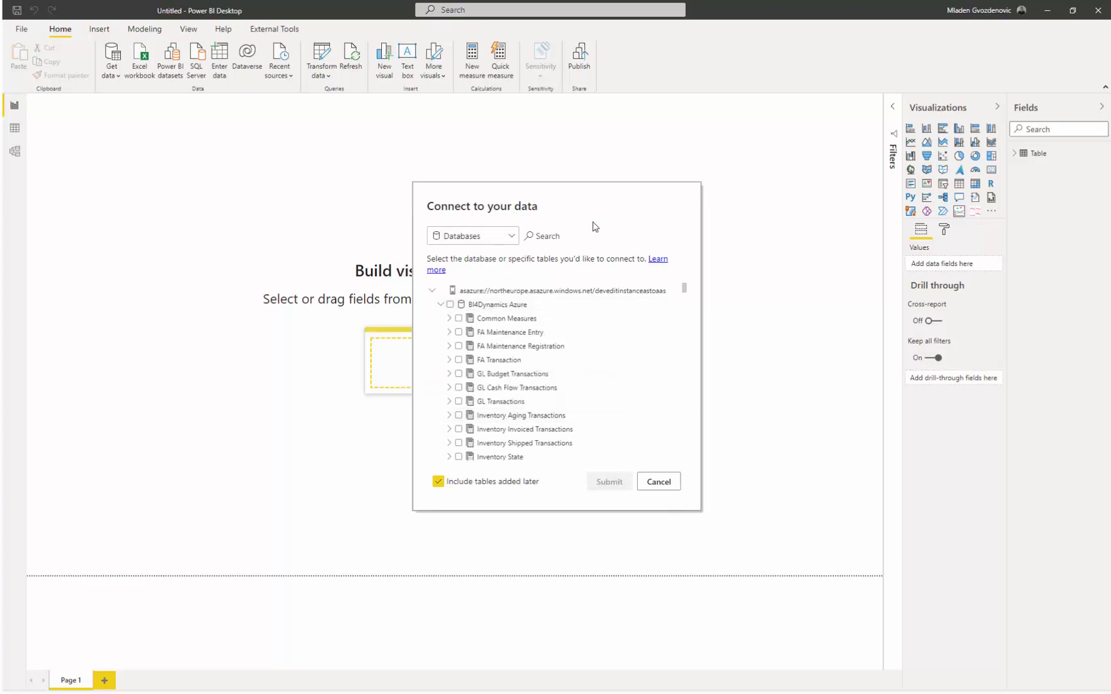
# Search for and tick the Sales Values, Item and Bill To Customer tables
pyautogui.moveTo(604, 193); pyautogui.dragTo(579, 153)
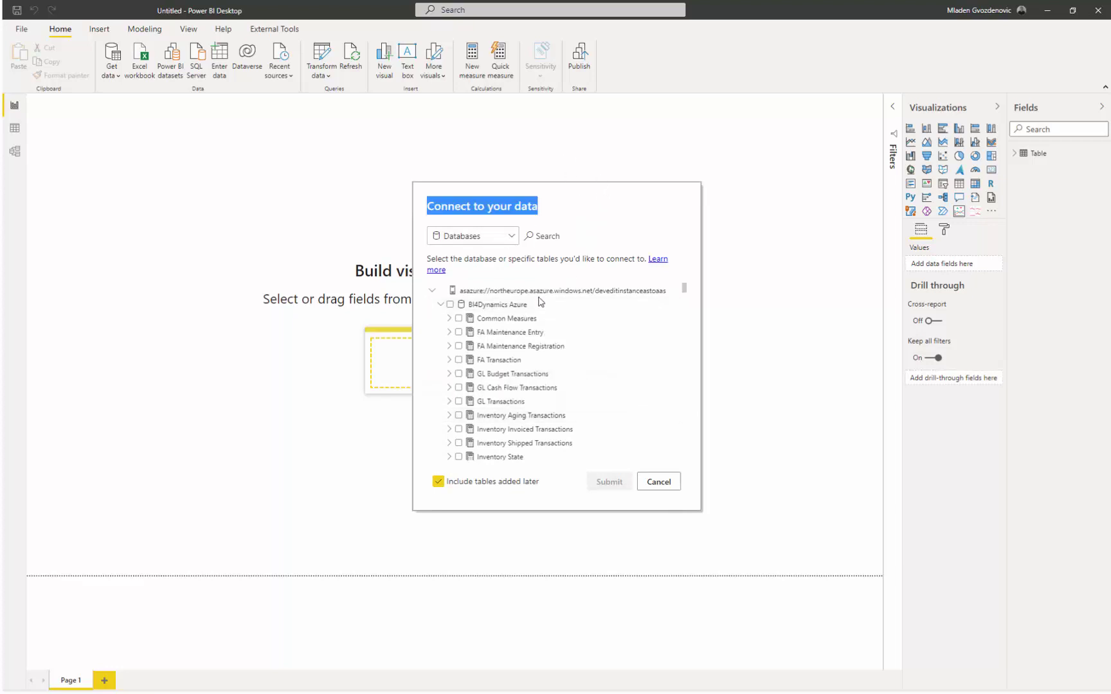
pyautogui.click(574, 234)
pyautogui.write('sales va')
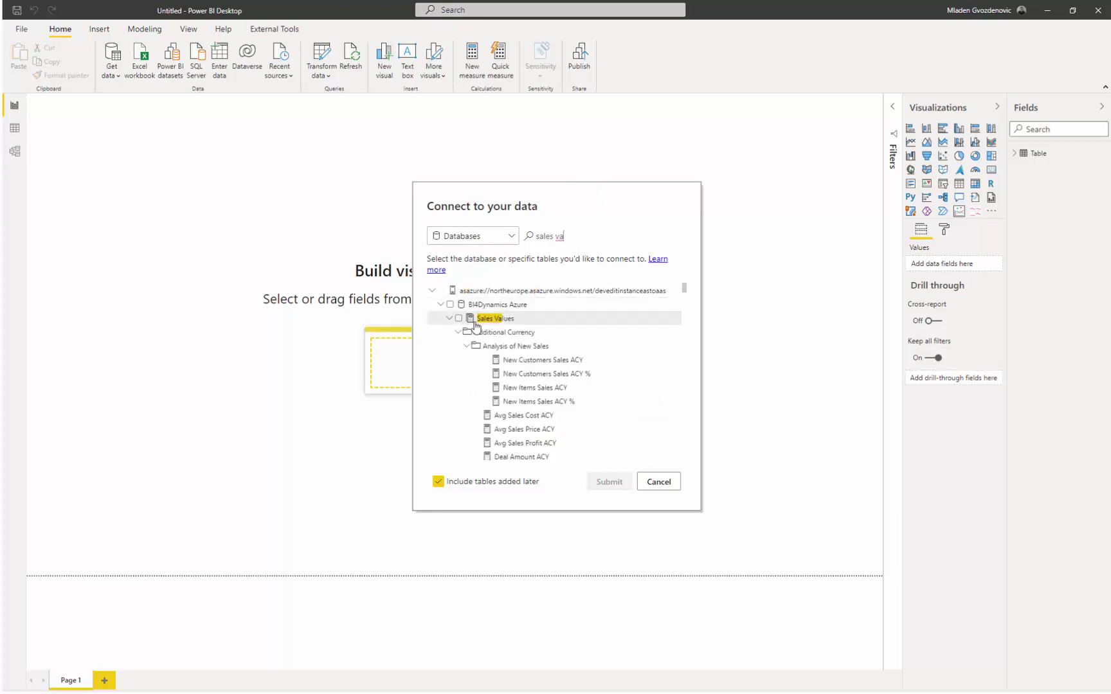
pyautogui.click(459, 318)
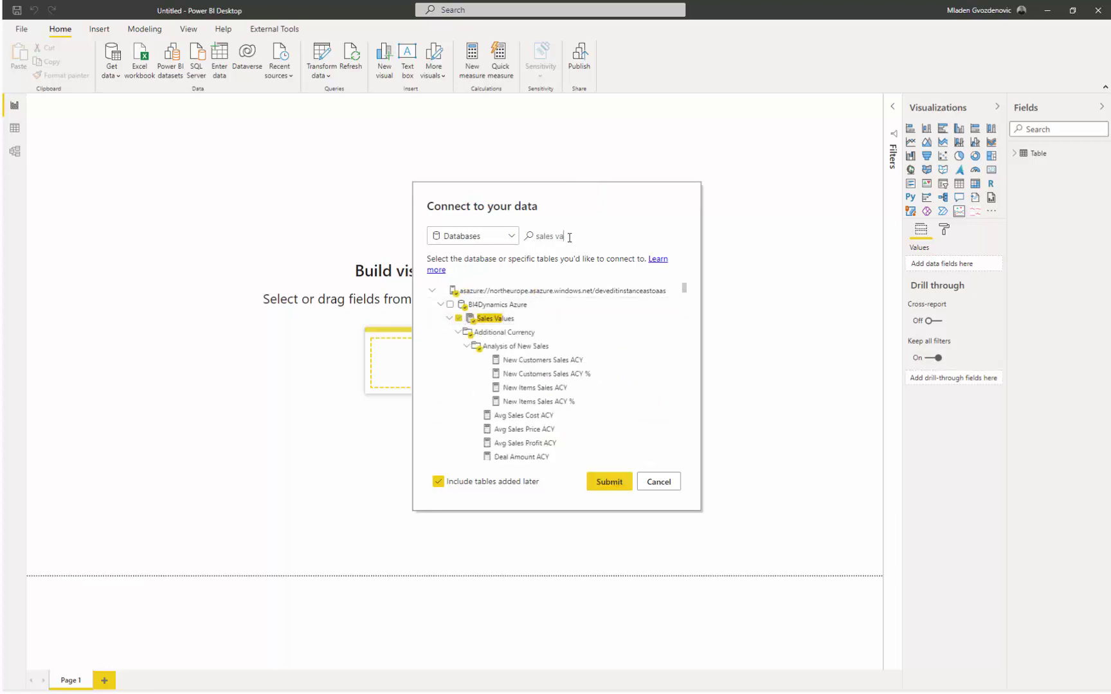
pyautogui.moveTo(570, 237); pyautogui.dragTo(532, 240)
pyautogui.write('item d')
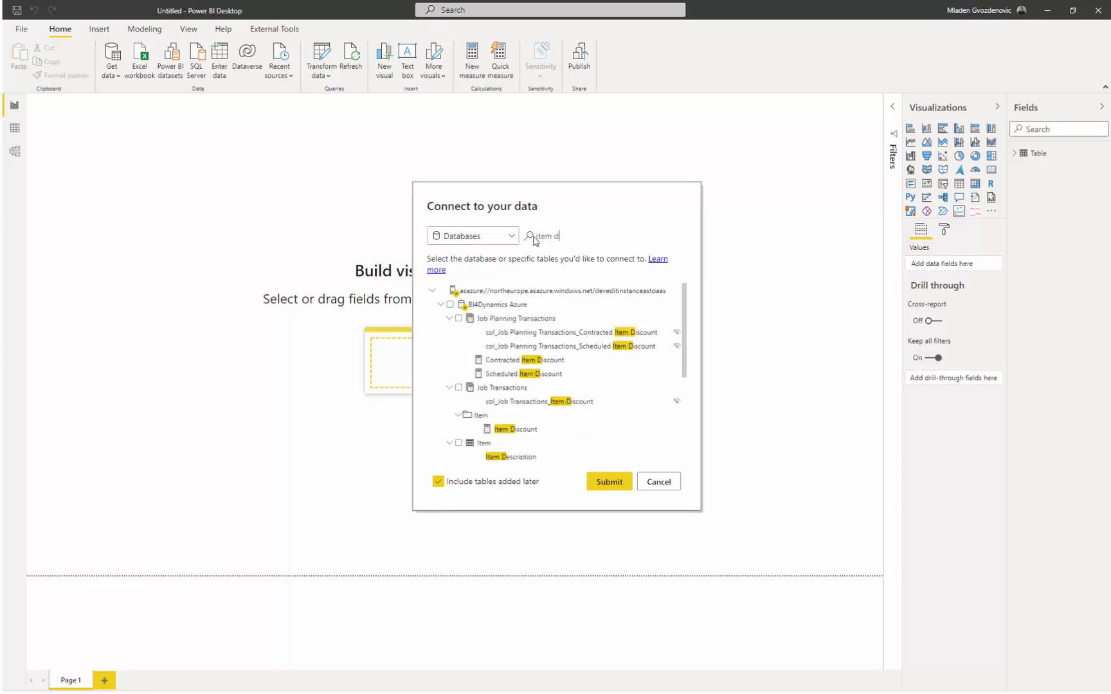
pyautogui.write('e')
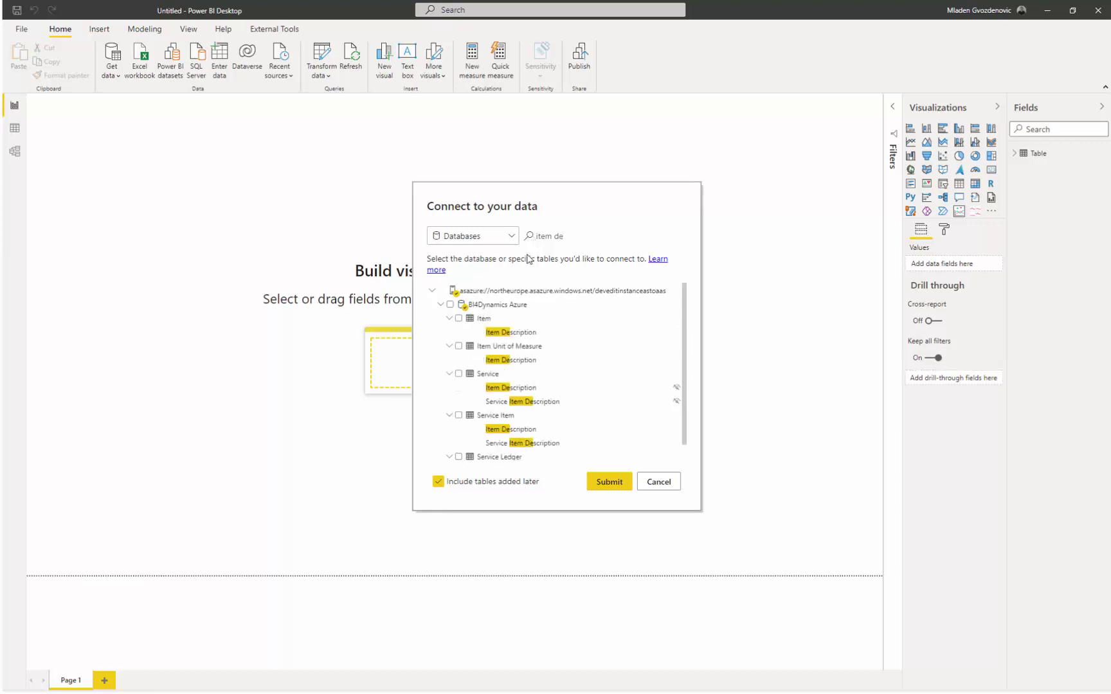
pyautogui.click(458, 318)
pyautogui.moveTo(570, 236); pyautogui.dragTo(529, 236)
pyautogui.write('customer na')
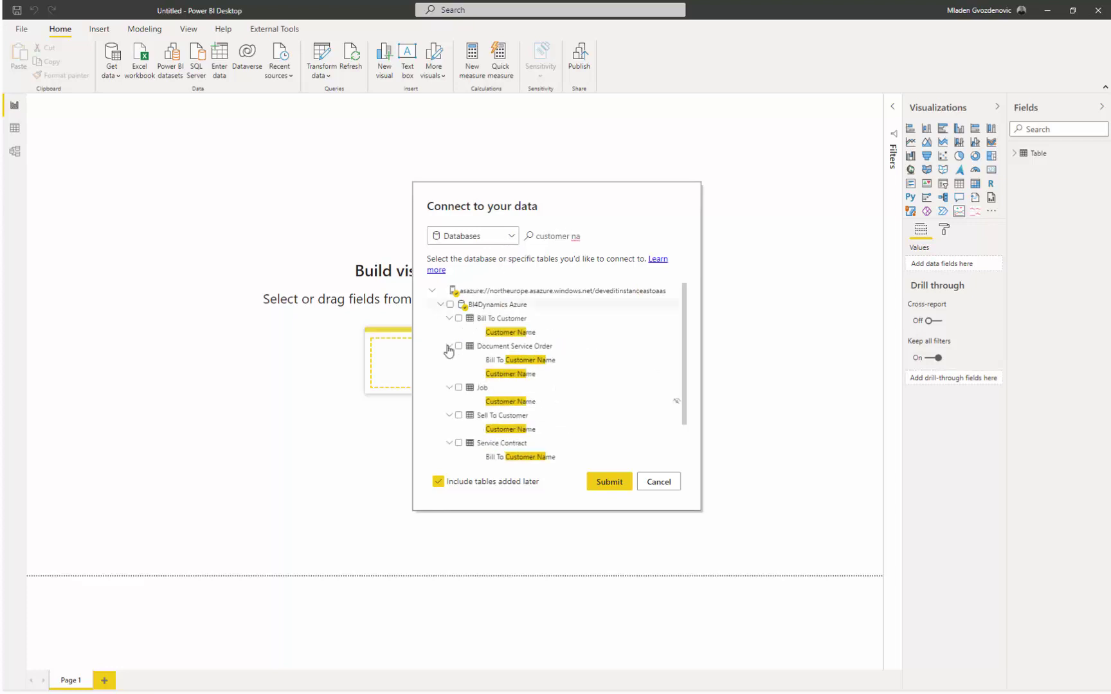
pyautogui.click(460, 319)
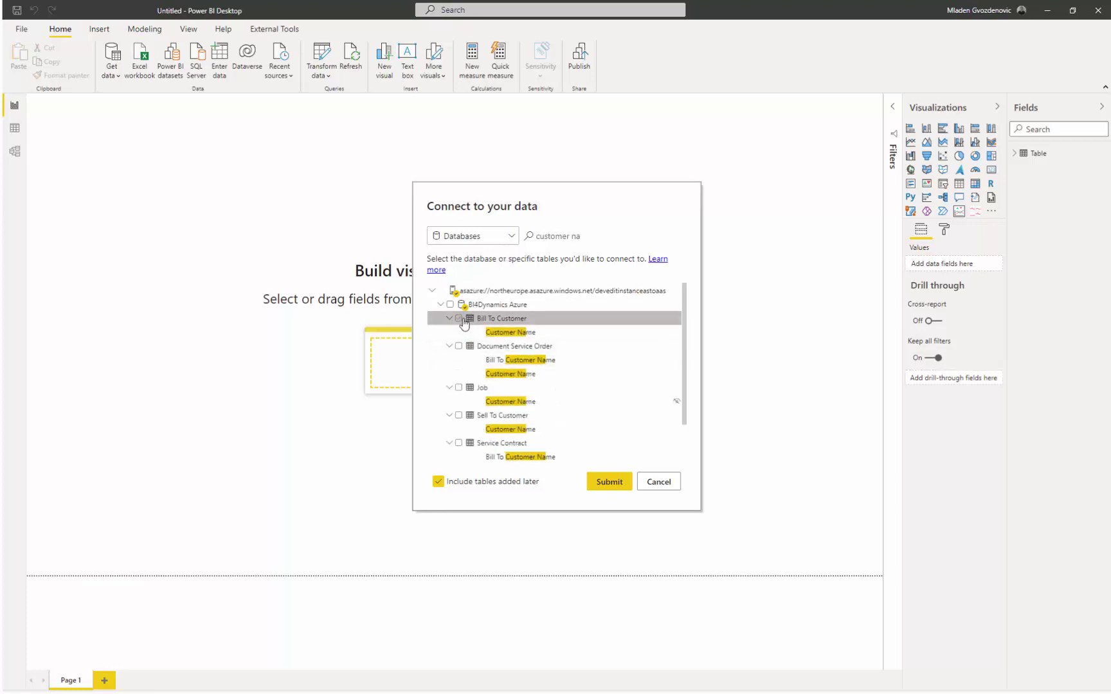
# Tick the Date, Company and Location tables and submit the selection
pyautogui.tripleClick(589, 237)
pyautogui.write('cur')
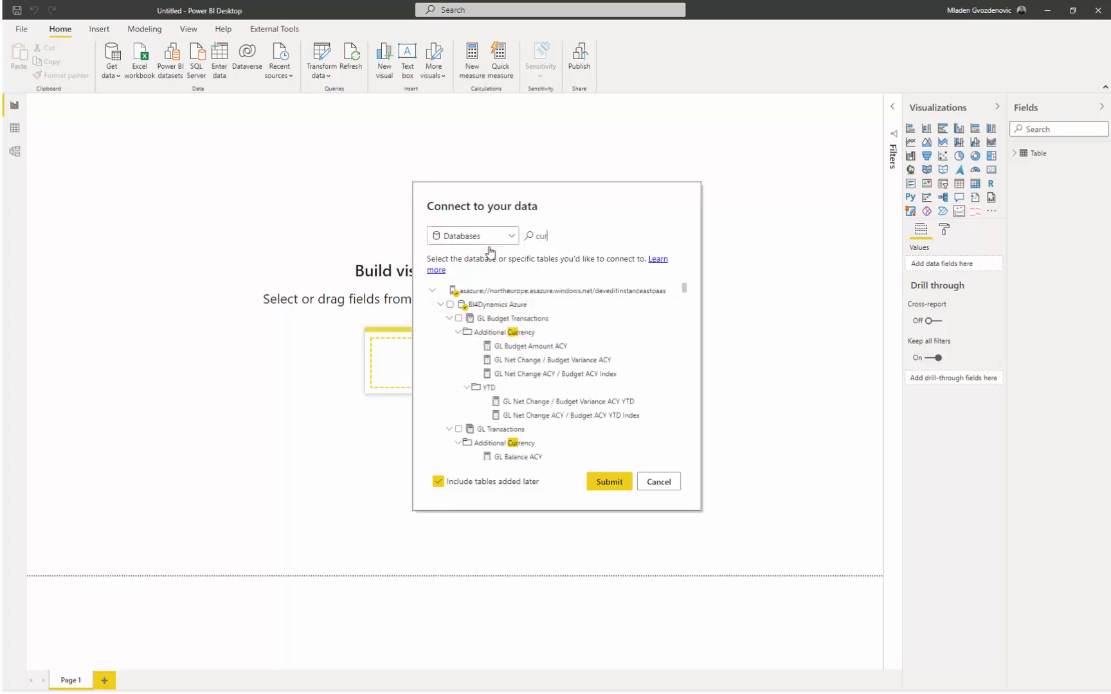
pyautogui.write('rent')
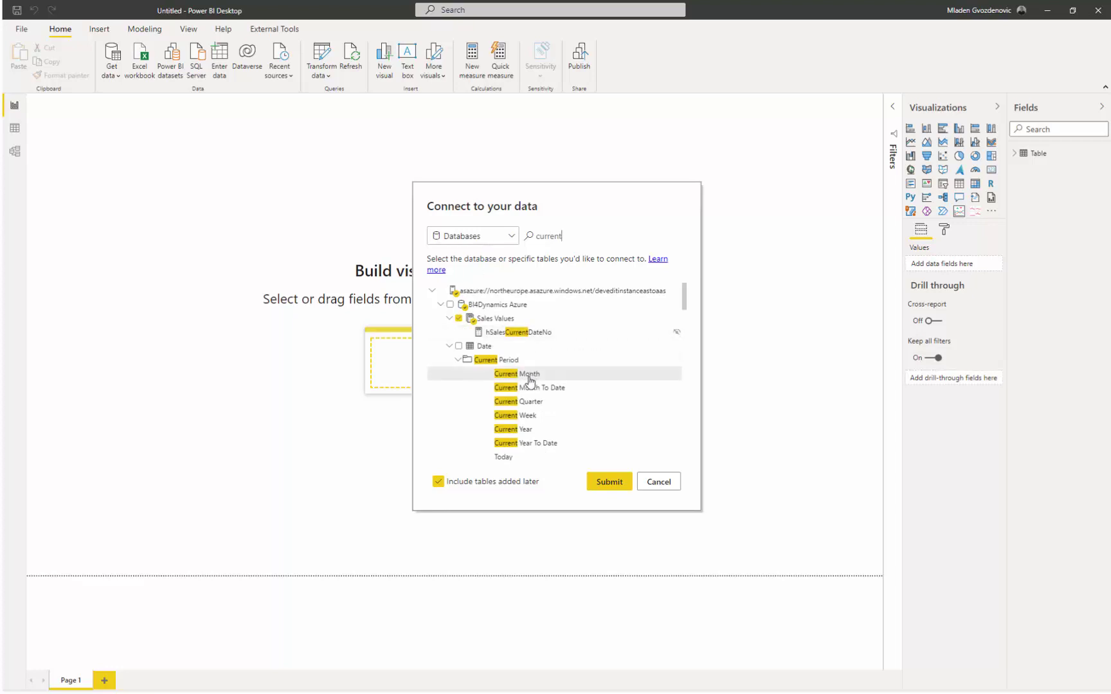
pyautogui.click(460, 347)
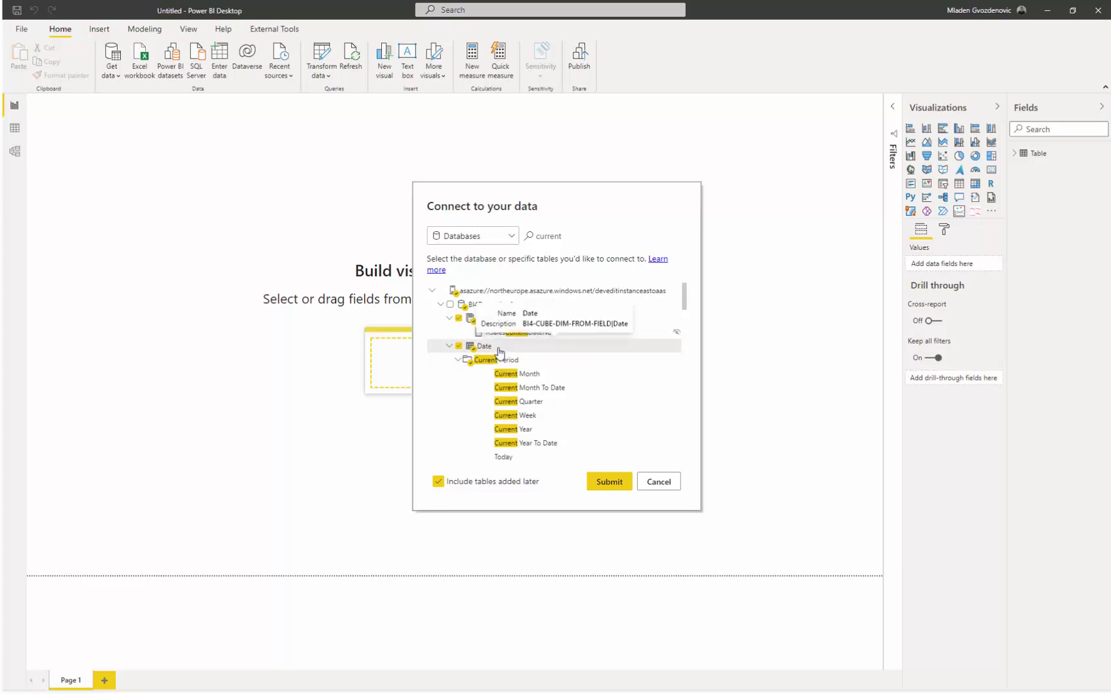
pyautogui.doubleClick(521, 236)
pyautogui.write('company')
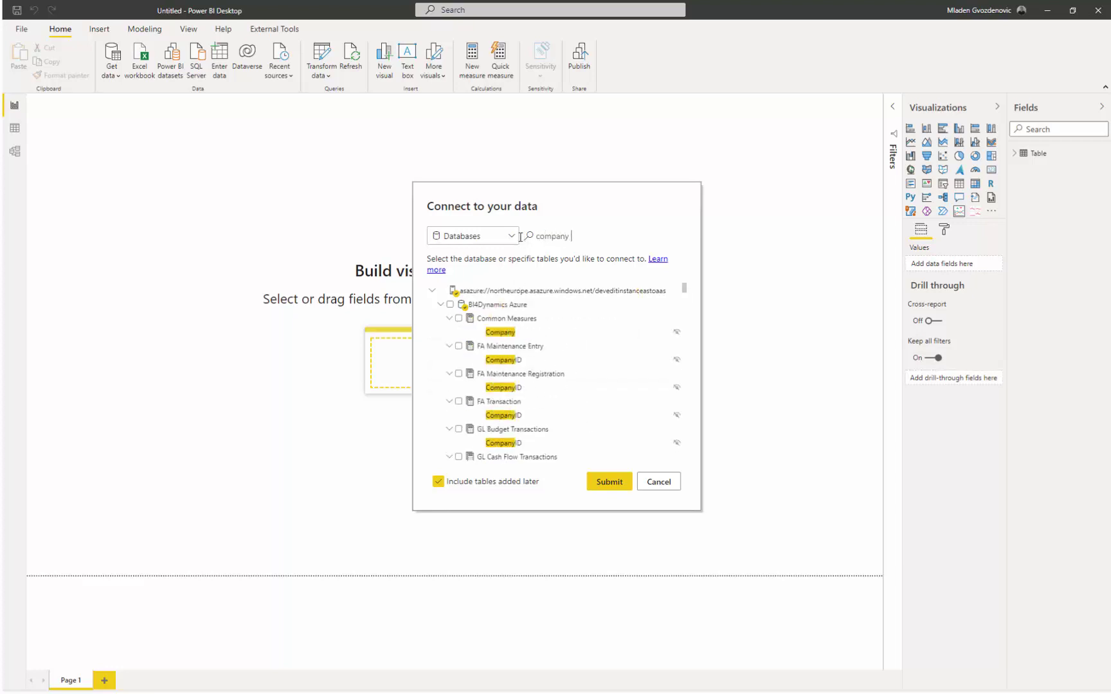
pyautogui.write(' s')
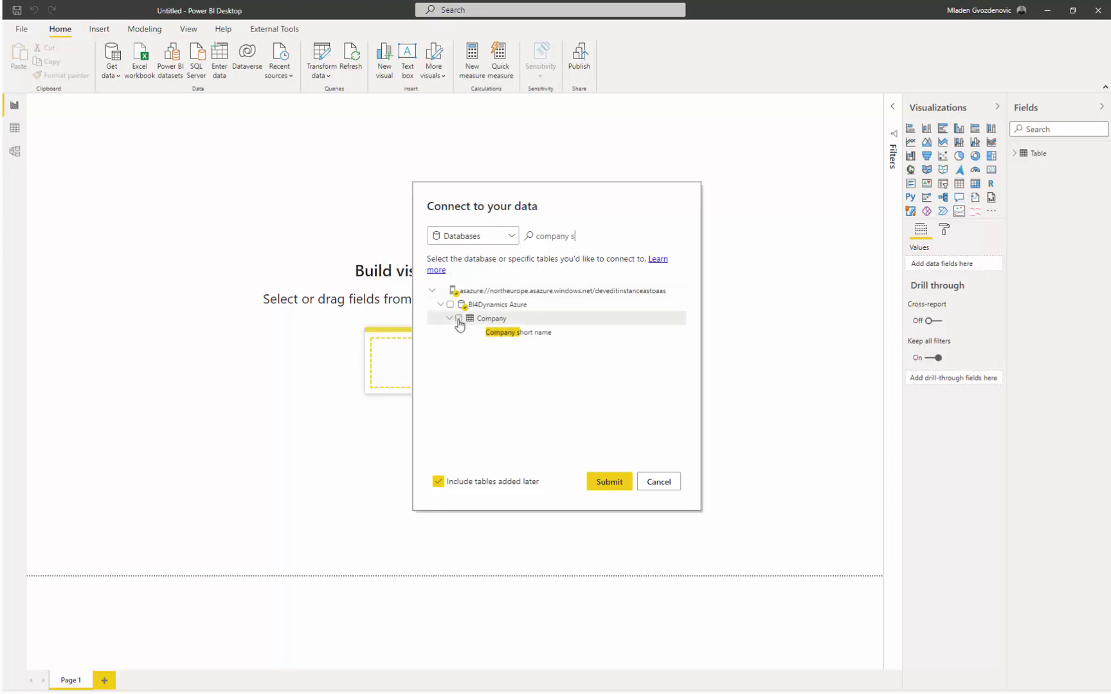
pyautogui.tripleClick(571, 236)
pyautogui.write('location co')
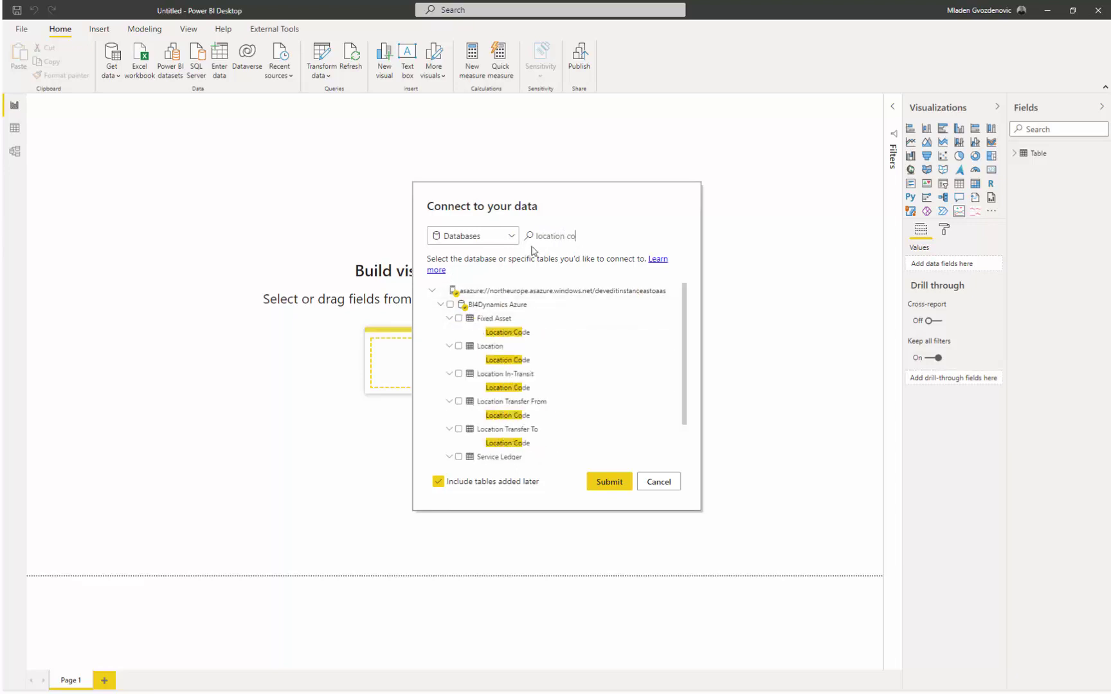
pyautogui.click(459, 346)
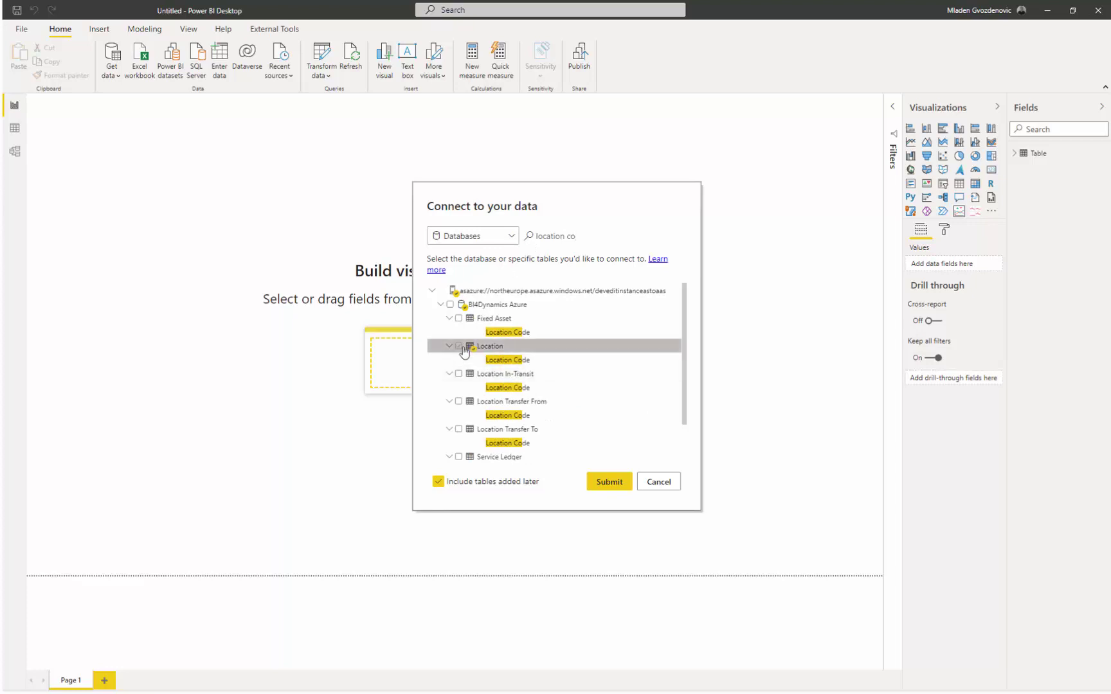
pyautogui.click(611, 489)
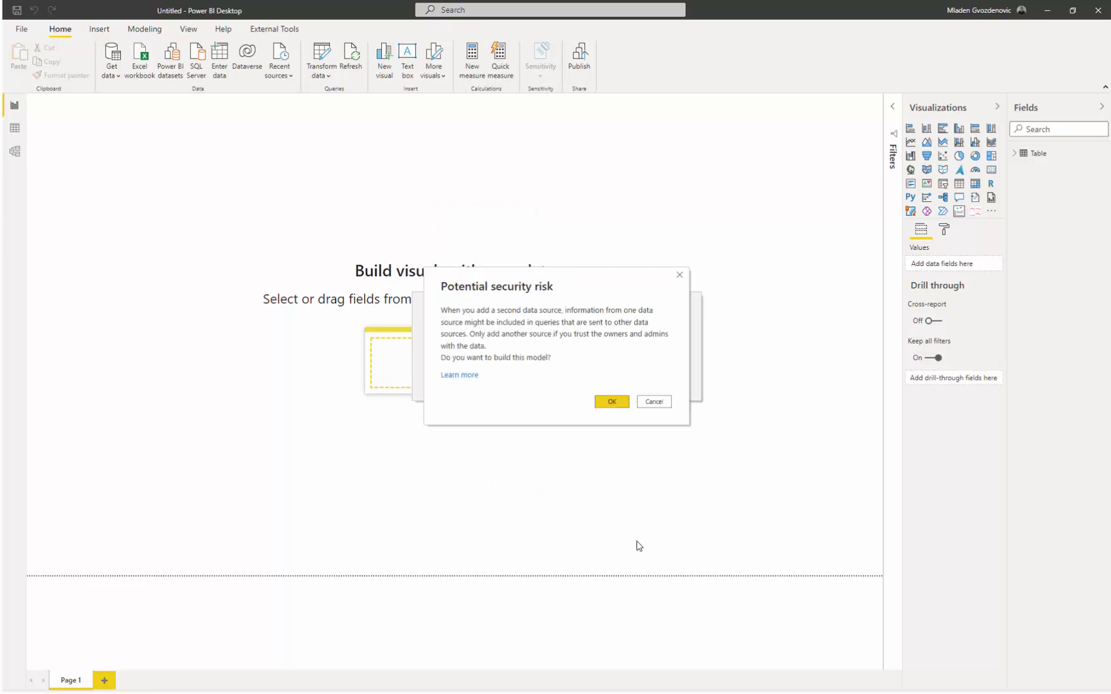
# Accept the Potential security risk warning about adding a second data source
pyautogui.click(612, 402)
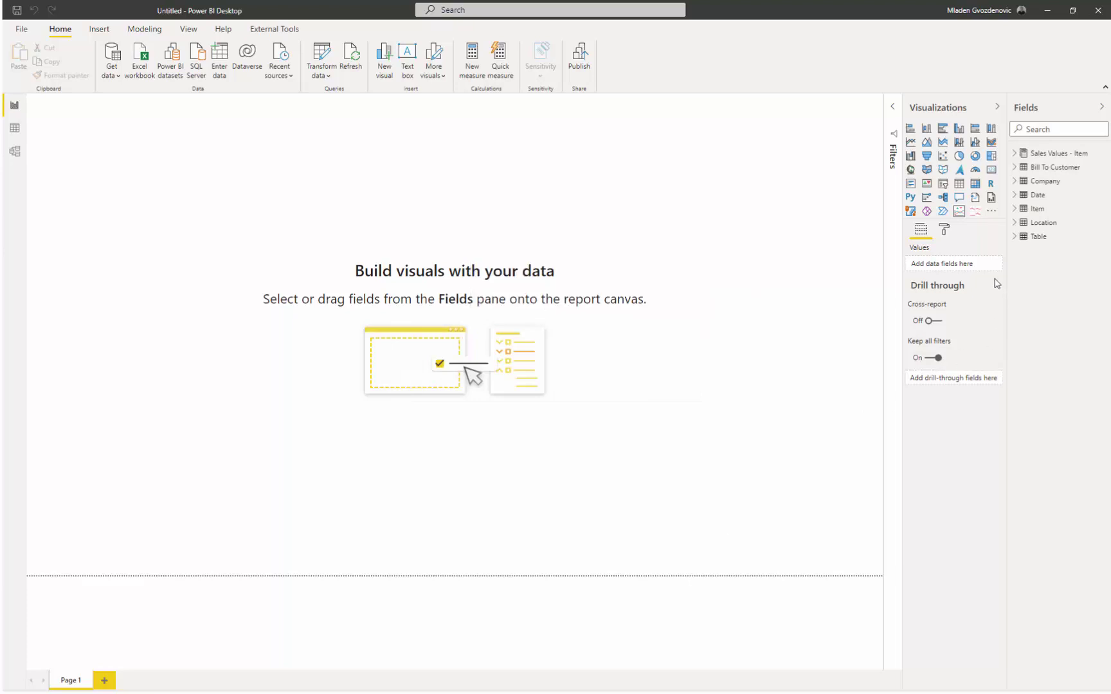
# Expand Sales Values - Item's Additional Currency and Number of Documents folders, widen the list, then expand Bill To Customer
pyautogui.click(1013, 153)
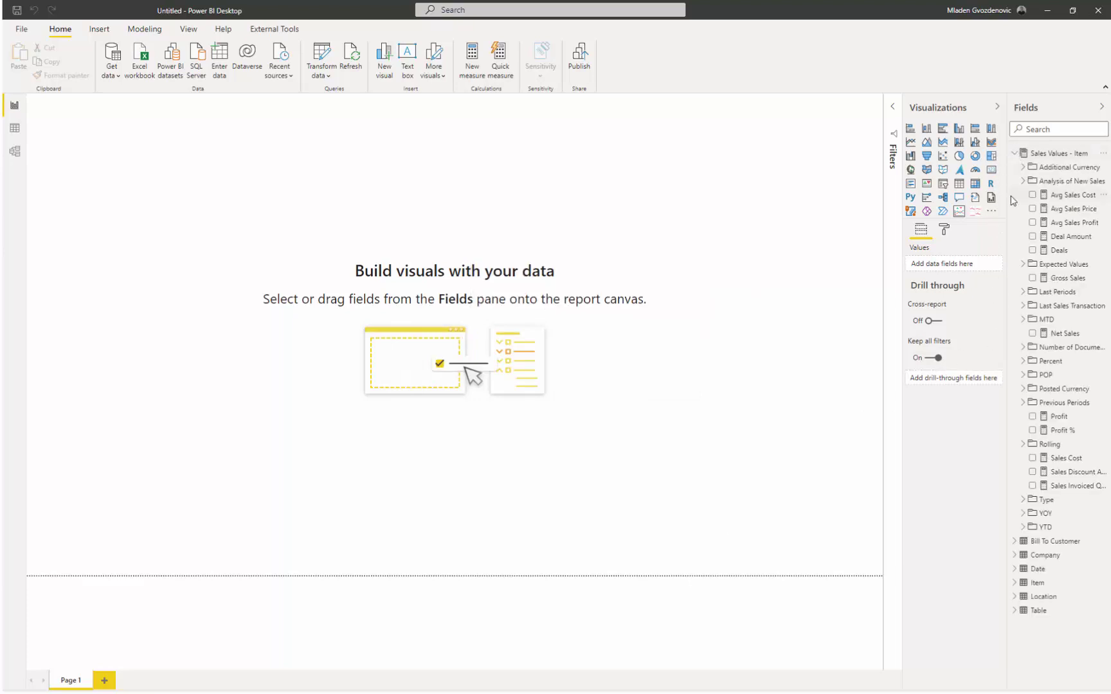
pyautogui.moveTo(1007, 199); pyautogui.dragTo(899, 193)
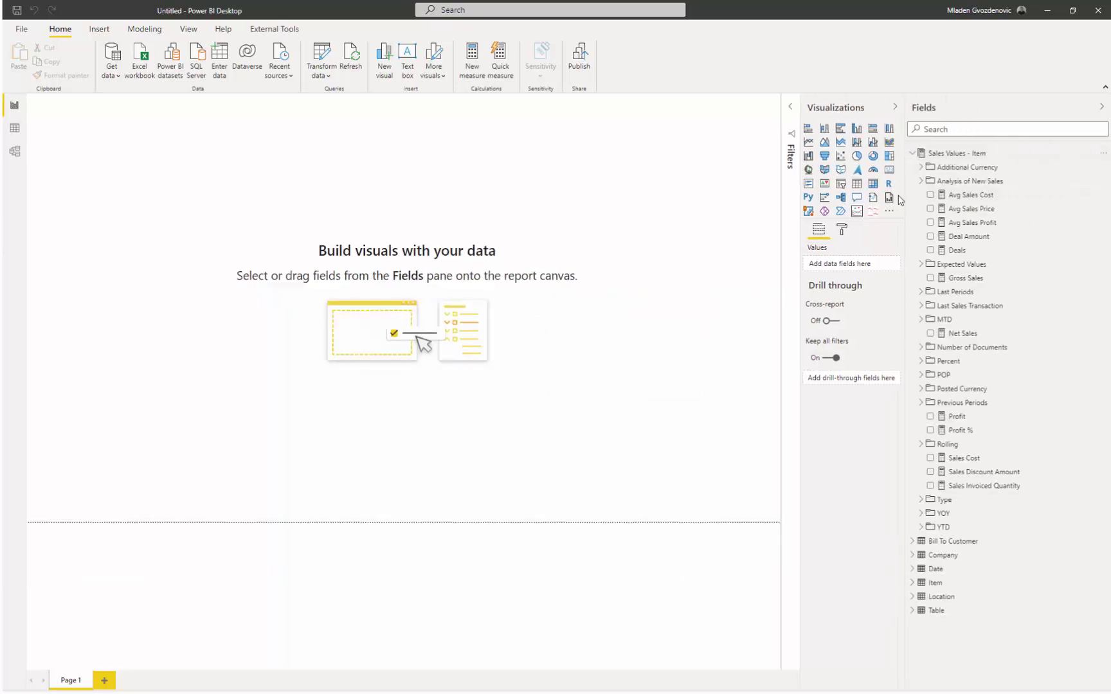
pyautogui.click(914, 168)
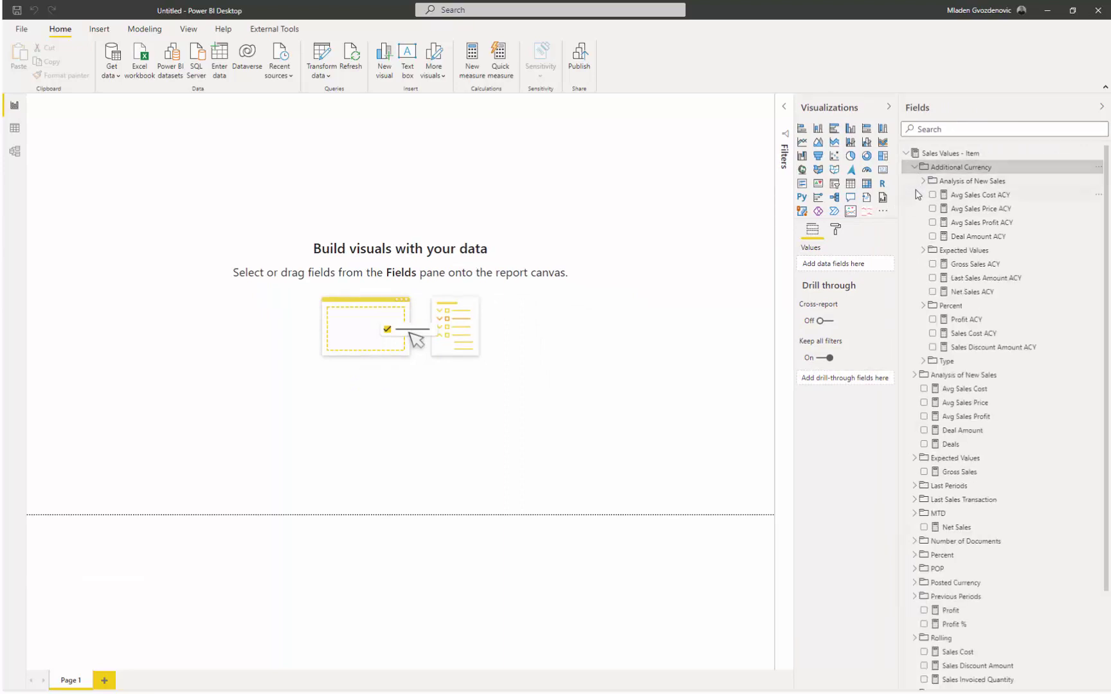
pyautogui.scroll(-3, 935, 286)
pyautogui.click(915, 421)
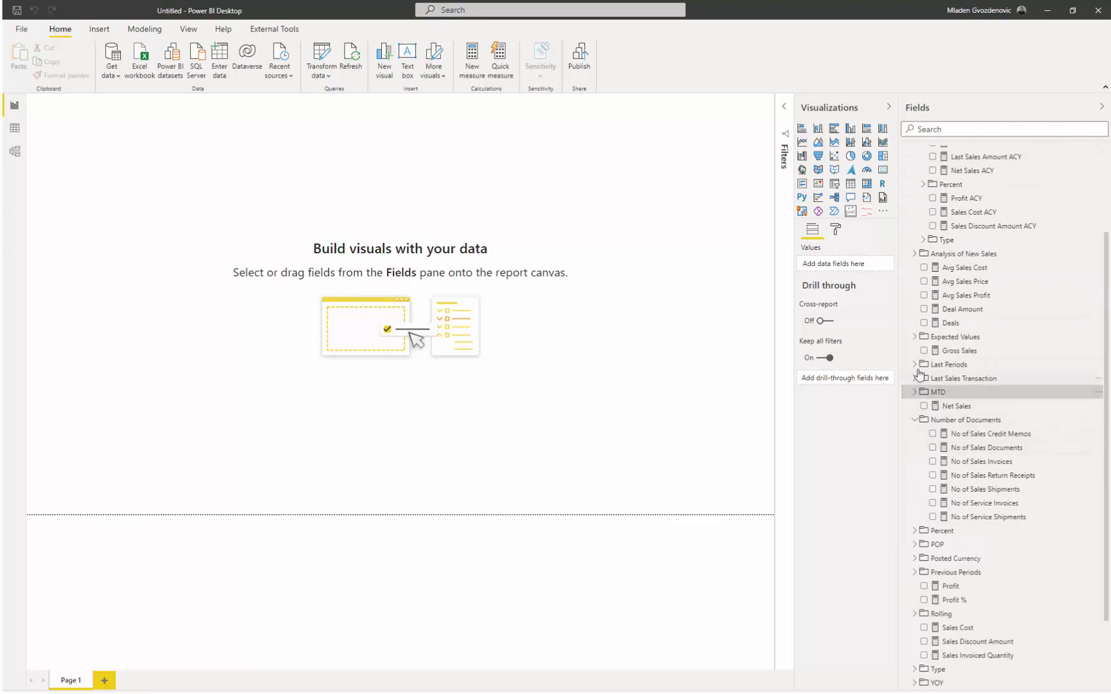
pyautogui.scroll(3, 955, 158)
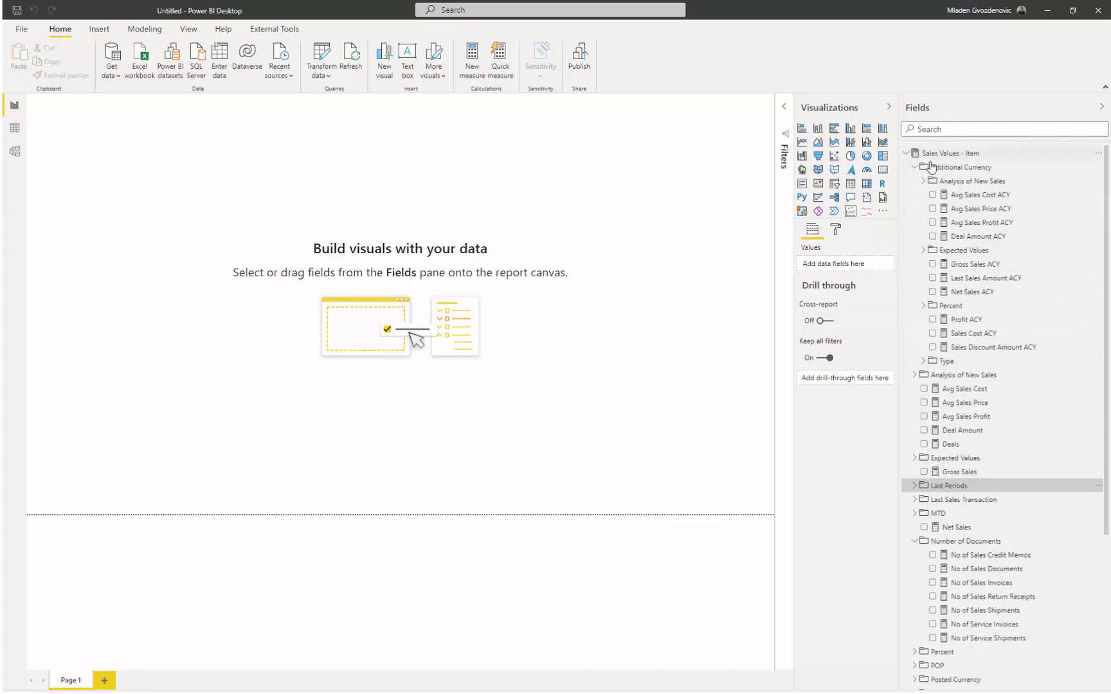
pyautogui.click(910, 157)
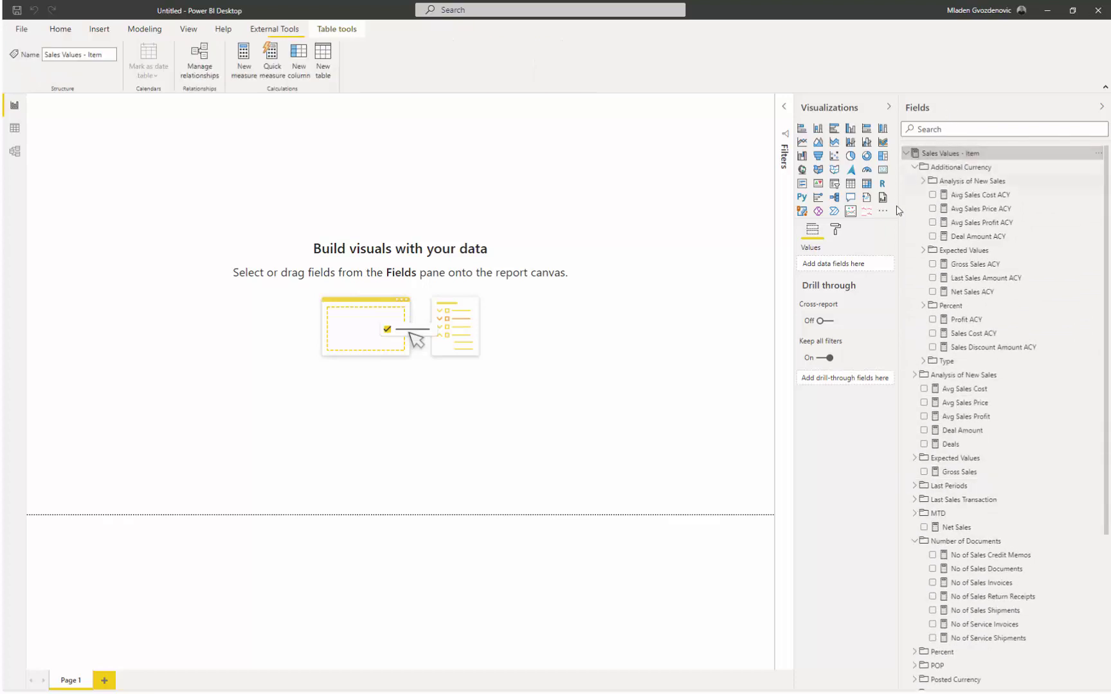
pyautogui.click(906, 155)
pyautogui.click(907, 168)
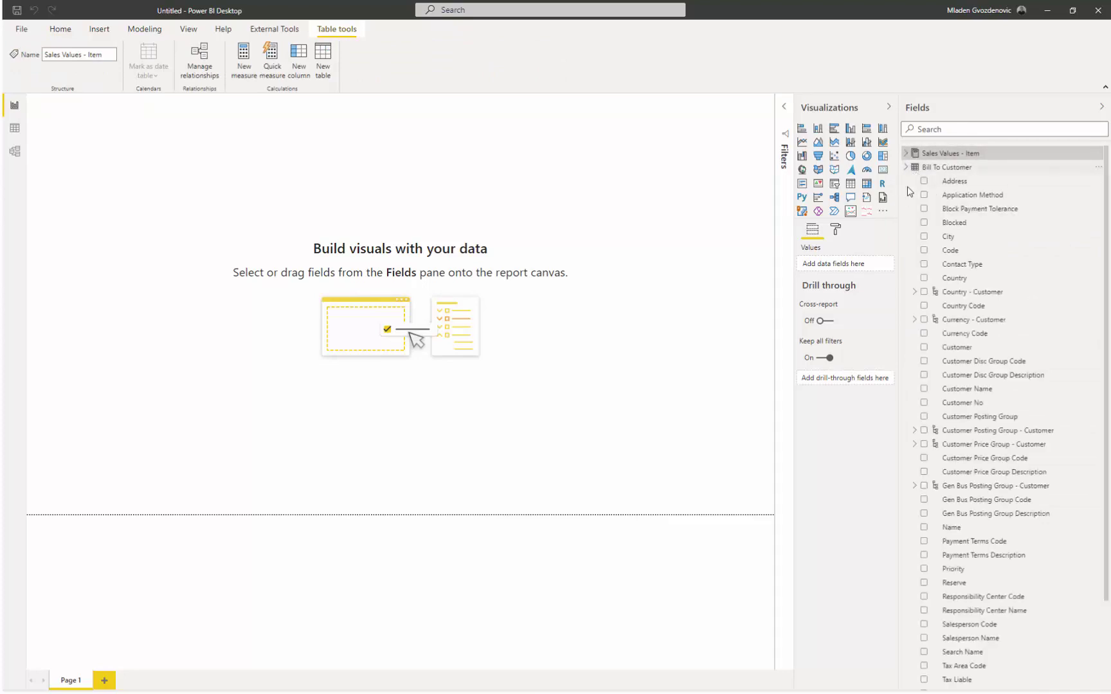
pyautogui.scroll(-3, 920, 481)
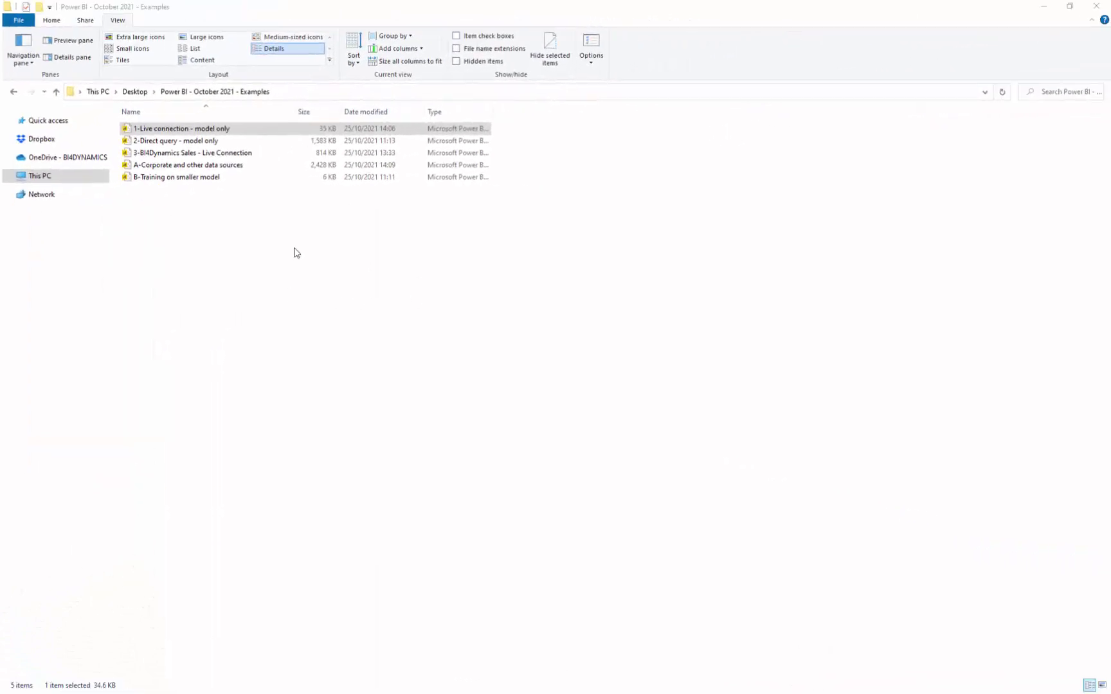
# Select 1-Live connection - model only (35 KB) to compare with 2-Direct query - model only (1,583 KB)
pyautogui.click(321, 132)
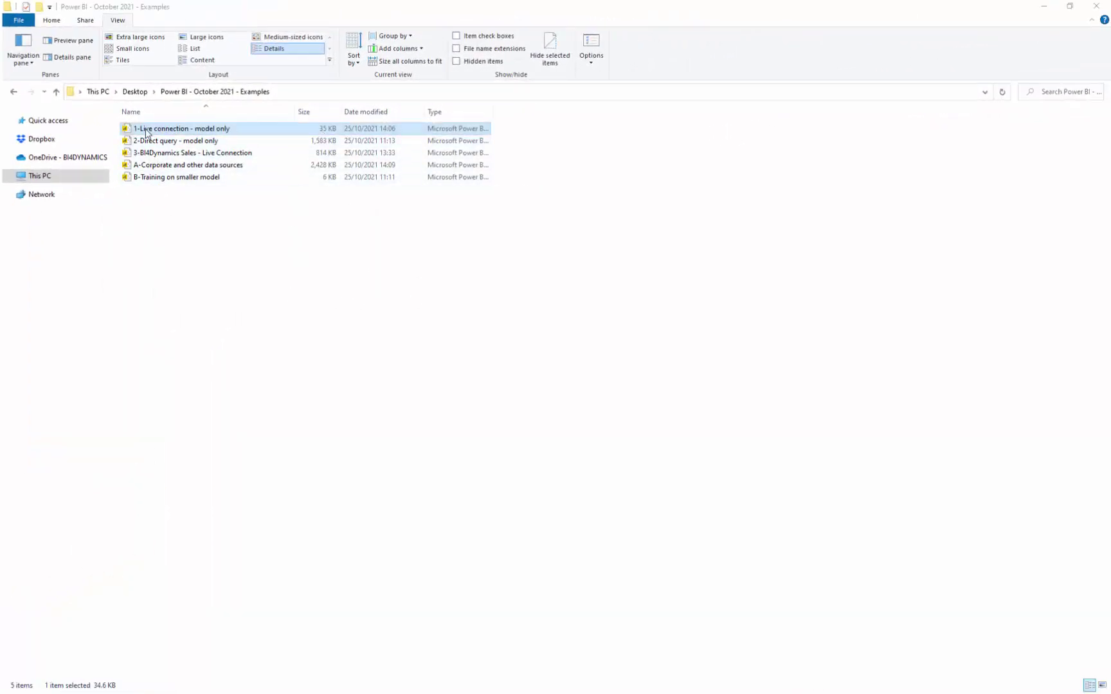